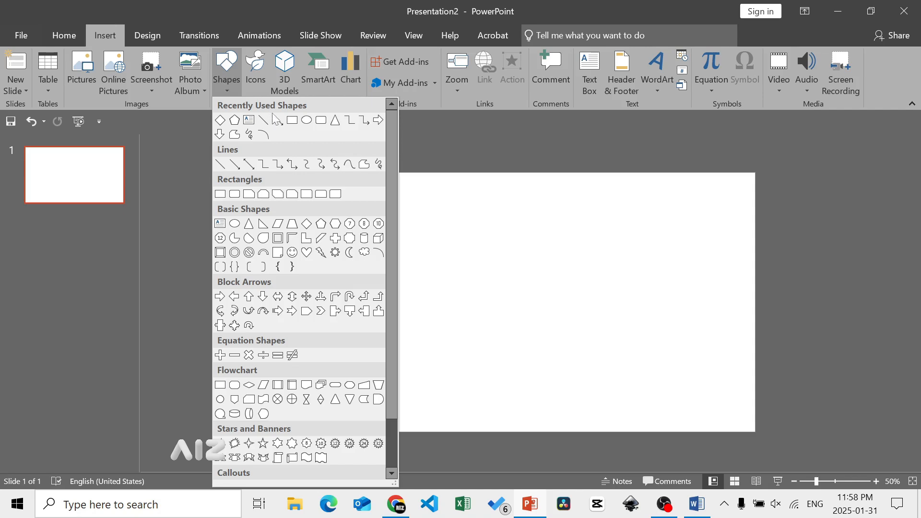
- Draw a rectangle about 1.1" high and 13.33" wide across the slide's top edge
click(292, 120)
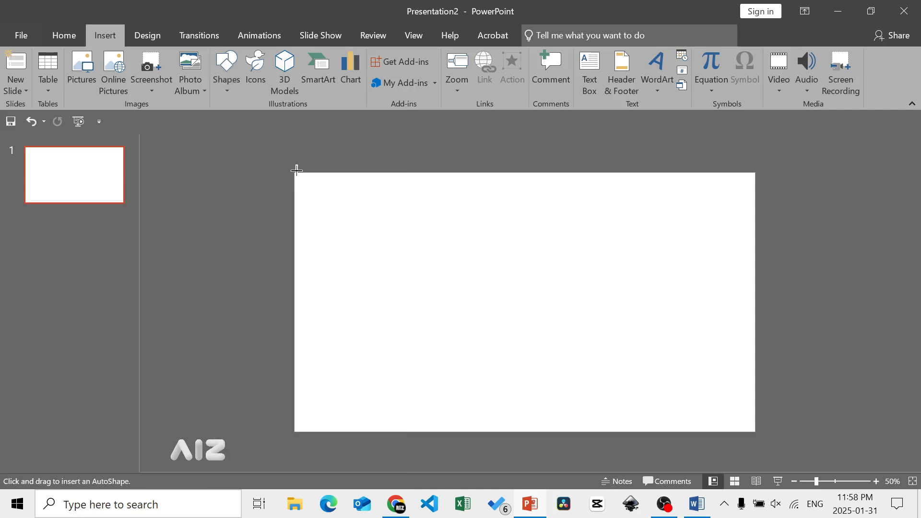
mouse_move(301, 176)
mouse_down()
mouse_move(775, 187)
mouse_move(756, 211)
mouse_up()
drag(528, 172, 528, 171)
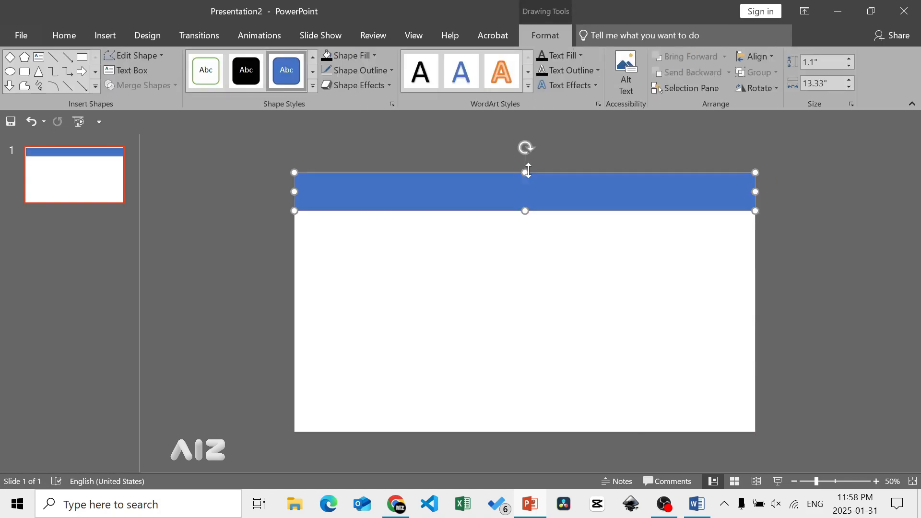
- Remove the top rectangle's outline and fill it with white
click(388, 71)
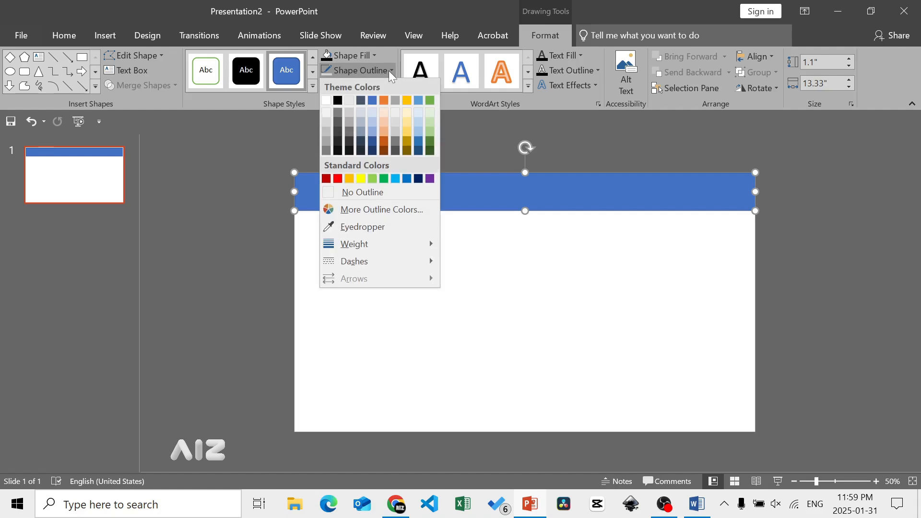
click(358, 194)
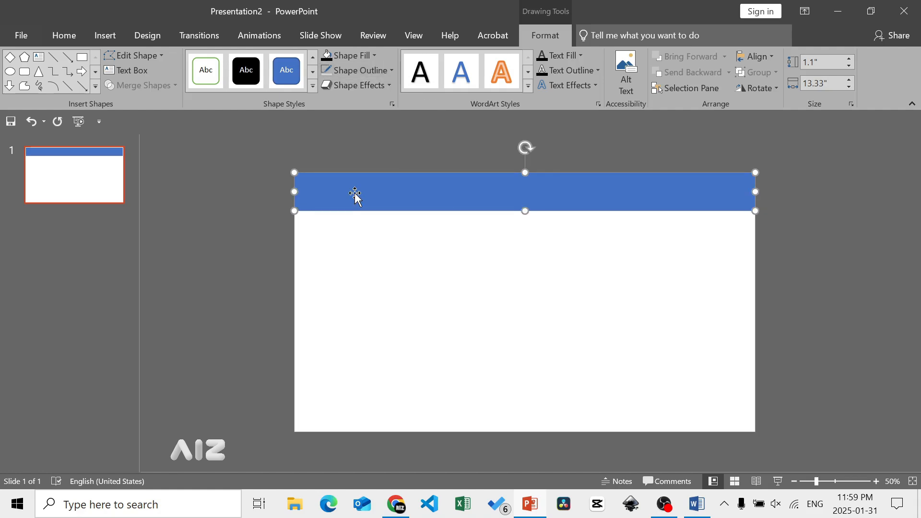
click(375, 56)
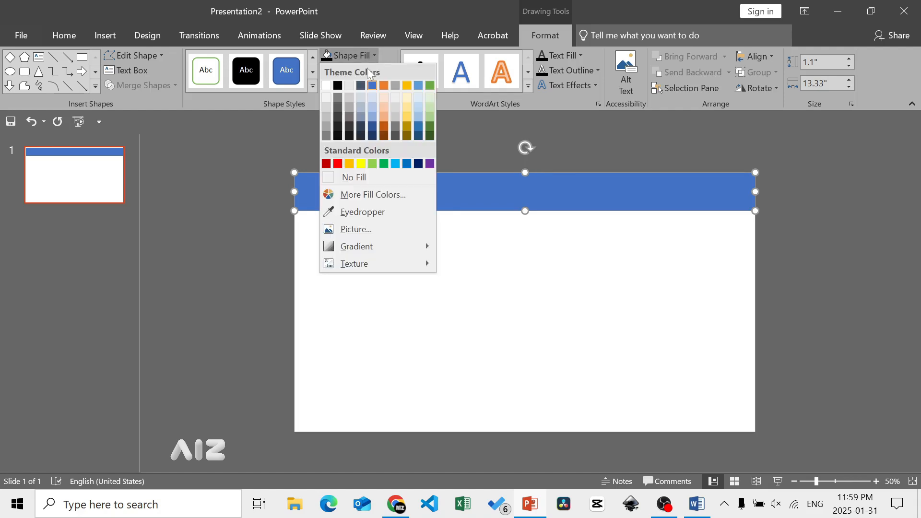
click(327, 86)
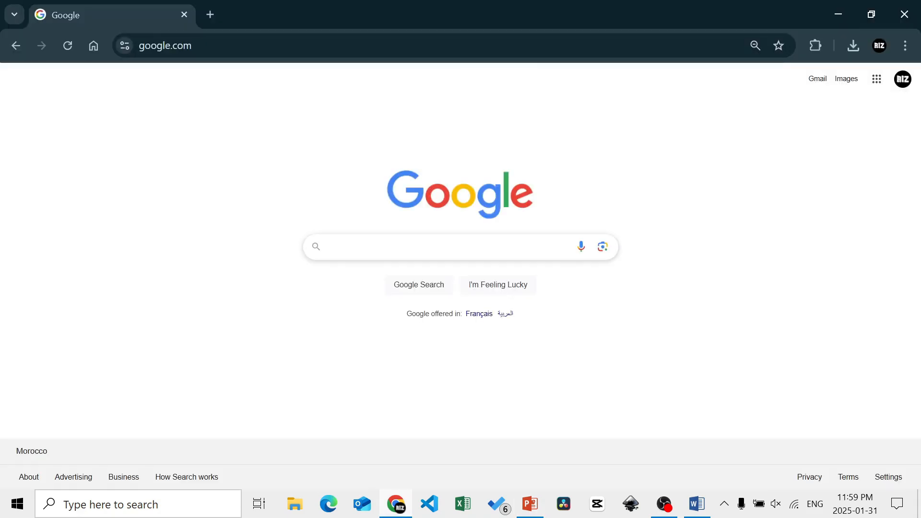
- Switch to Chrome, search Google for "Color ballet" and open the Ballet Color Palette page on color-hex
text(Color n)
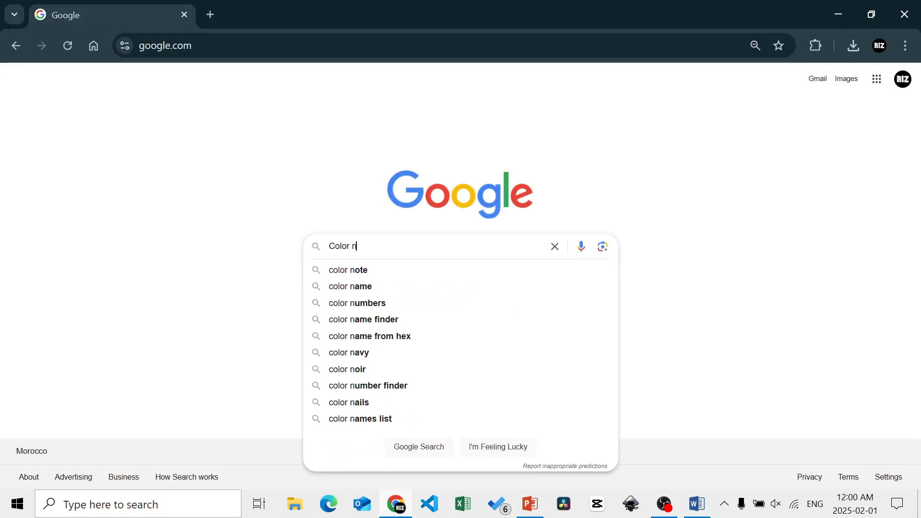
key(BackSpace)
text(ballet)
key(Return)
click(175, 181)
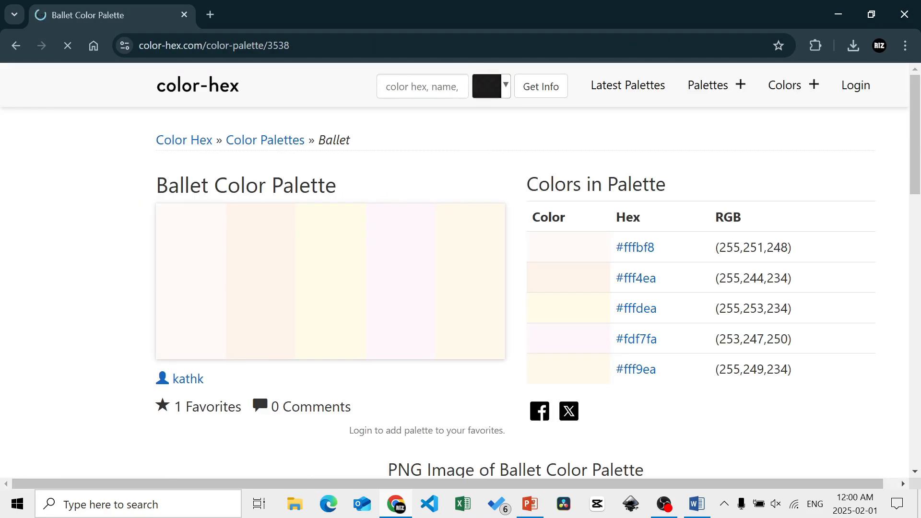
- Browse the color-hex palettes and open the Shades of Teal Color Palette
mouse_move(743, 89)
click(736, 128)
mouse_move(919, 123)
mouse_down()
mouse_move(917, 149)
mouse_move(917, 135)
mouse_up()
click(788, 292)
- Capture the Shades of Teal swatches with a screen snip and save the capture as an image
click(897, 505)
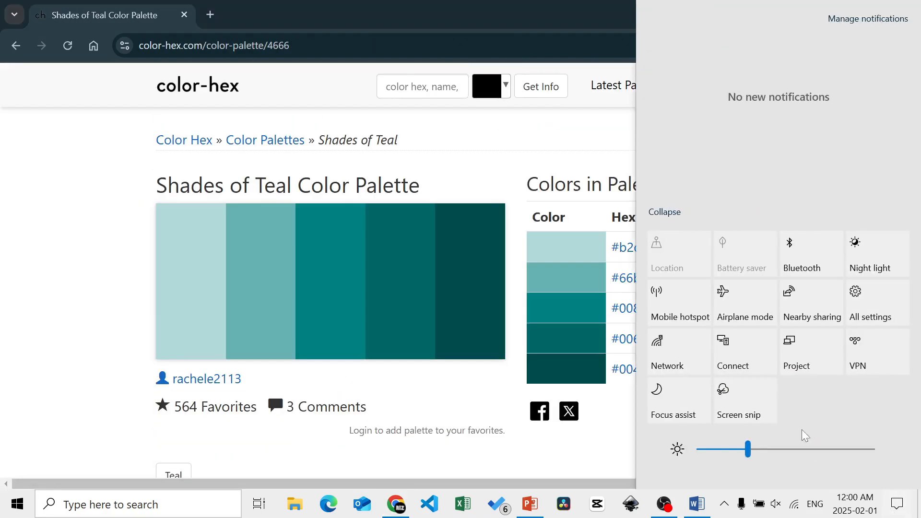
click(725, 390)
drag(143, 367, 565, 202)
click(897, 505)
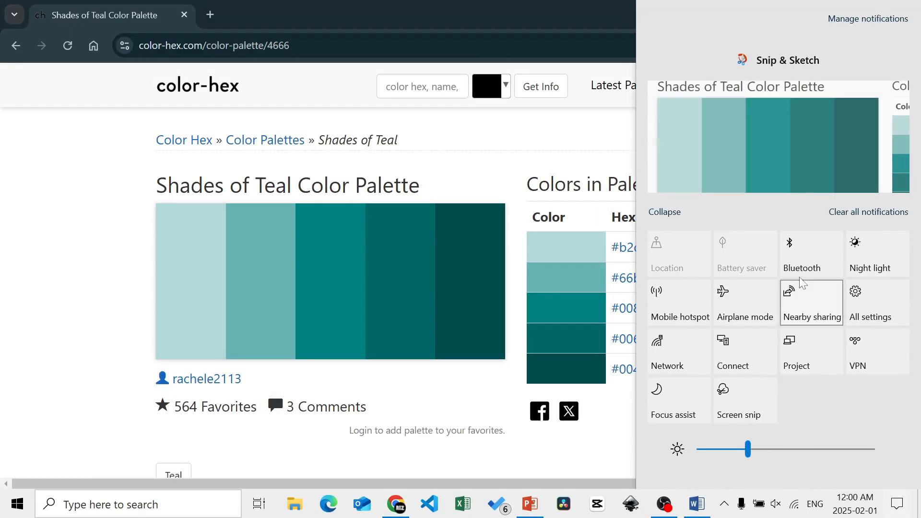
click(779, 139)
click(532, 40)
click(401, 322)
click(621, 12)
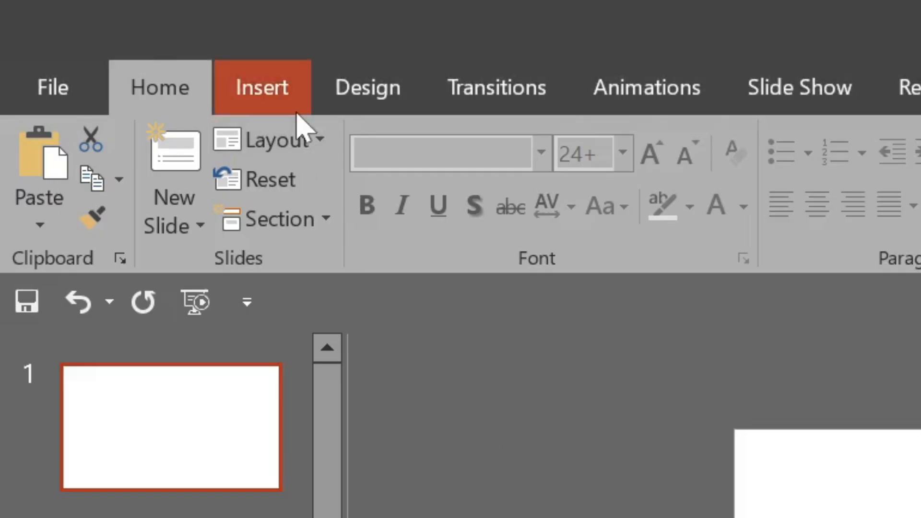
- Switch to PowerPoint and insert the saved Shades of Teal palette image
click(288, 96)
click(238, 178)
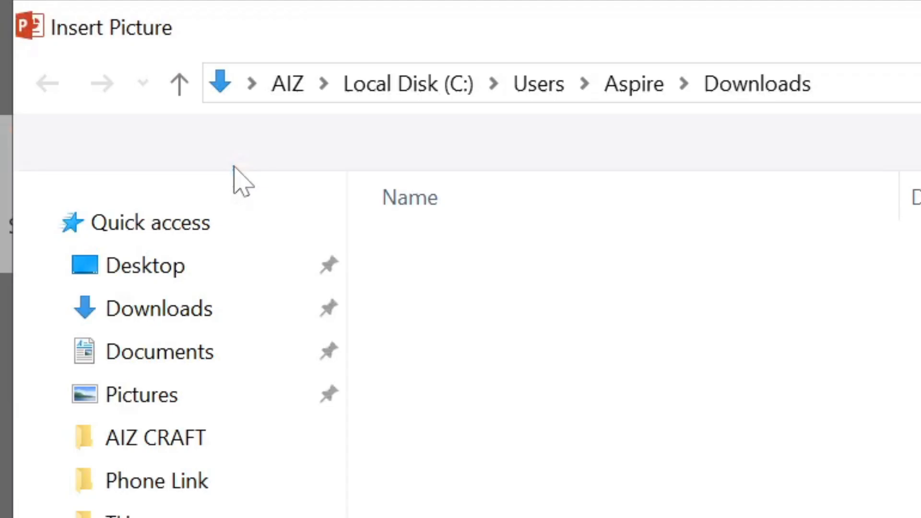
double_click(532, 302)
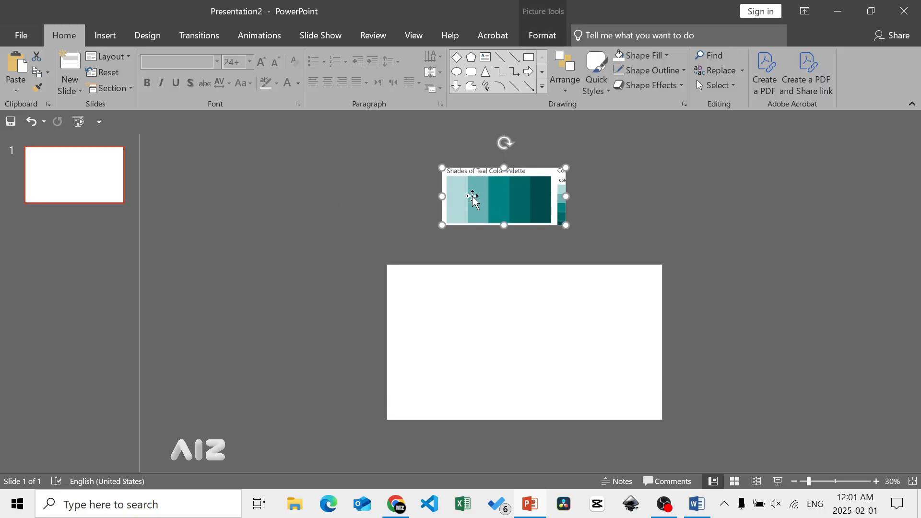
- Paste four copies of slide 1, including its banner and palette picture, to make five slides
click(114, 169)
key(ctrl+v)
key(ctrl+v)
key(ctrl+v)
key(ctrl+v)
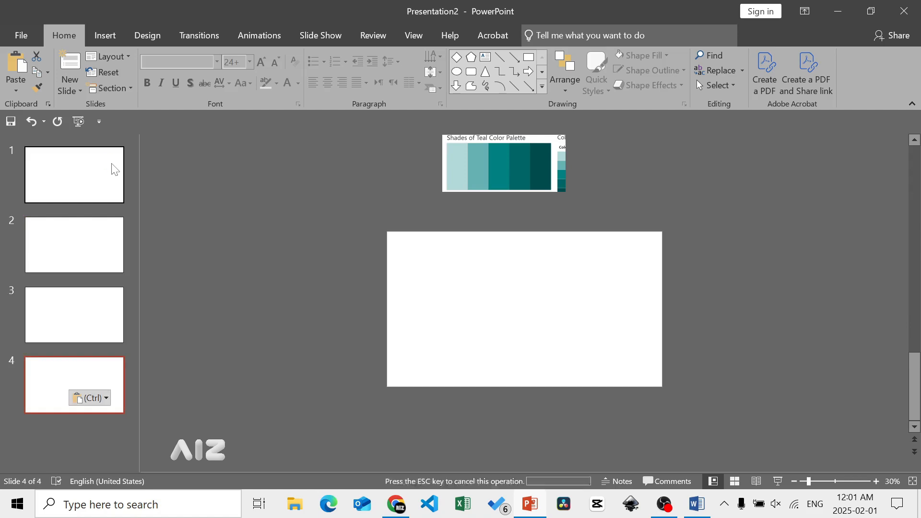
- Set slide 1's background to a solid fill sampled with the Eyedropper from the palette's lightest teal swatch
click(98, 172)
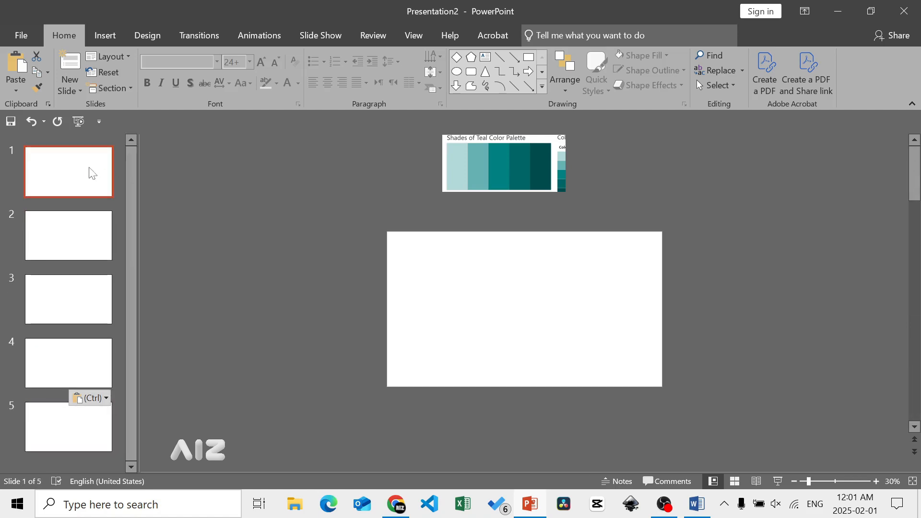
right_click(450, 288)
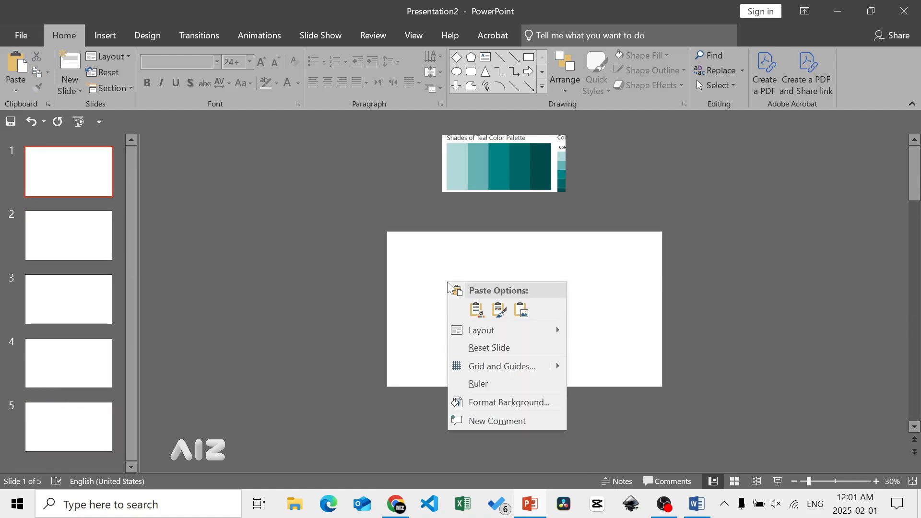
click(502, 406)
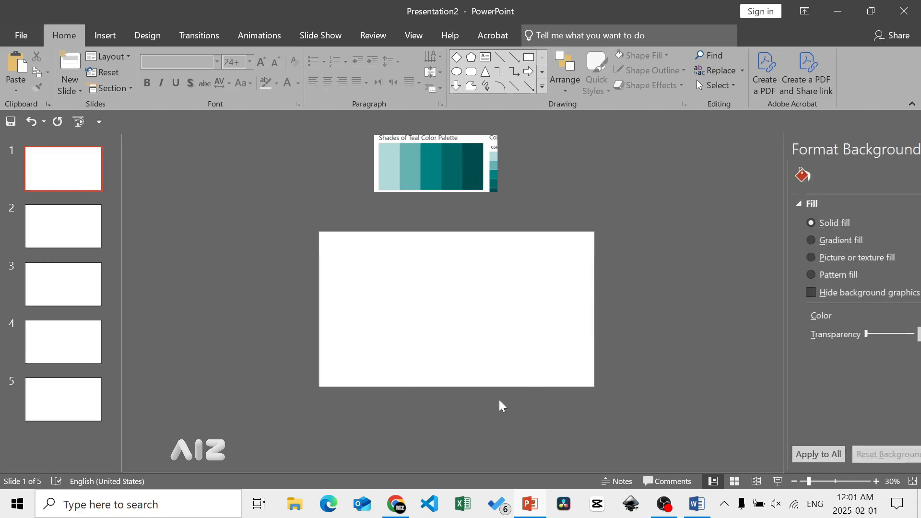
click(890, 321)
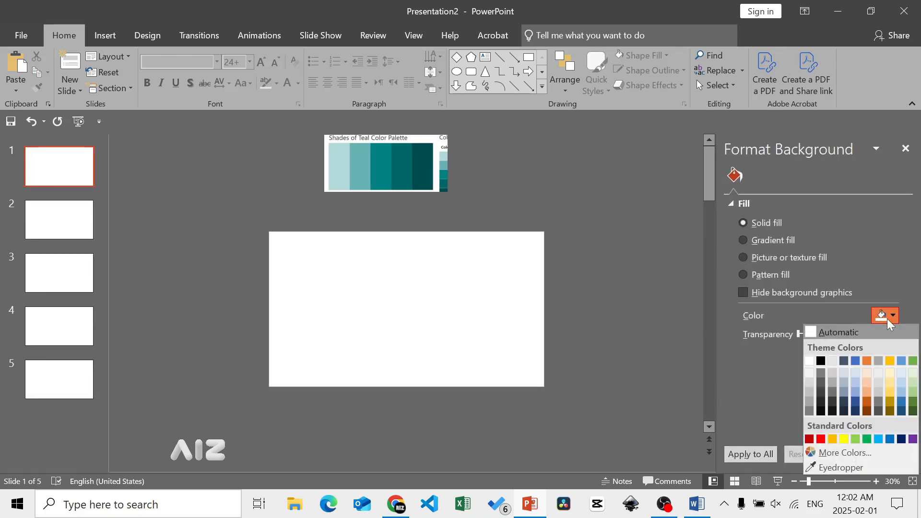
click(832, 467)
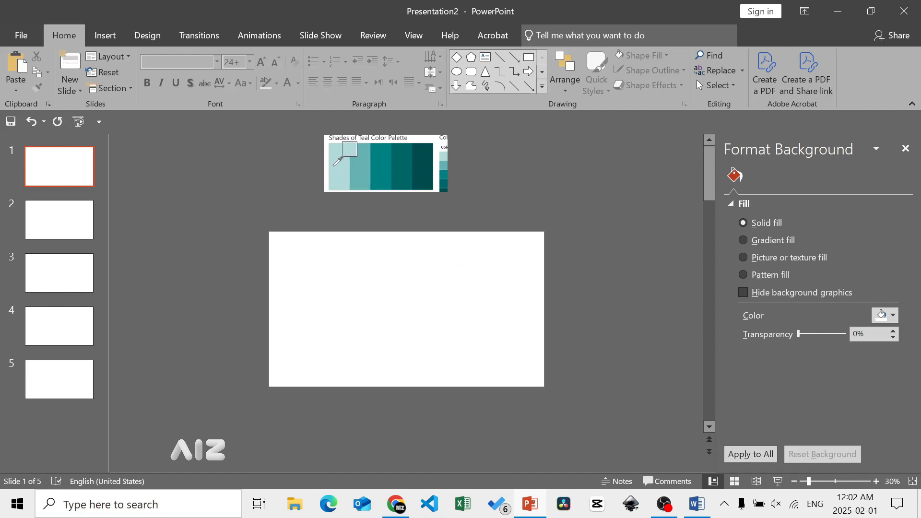
click(335, 165)
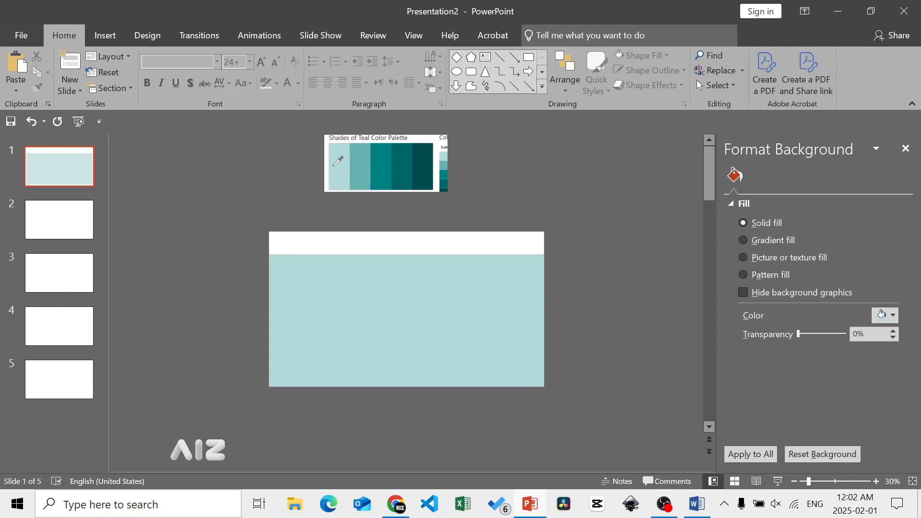
- Delete the palette picture from slide 1
click(79, 210)
click(90, 179)
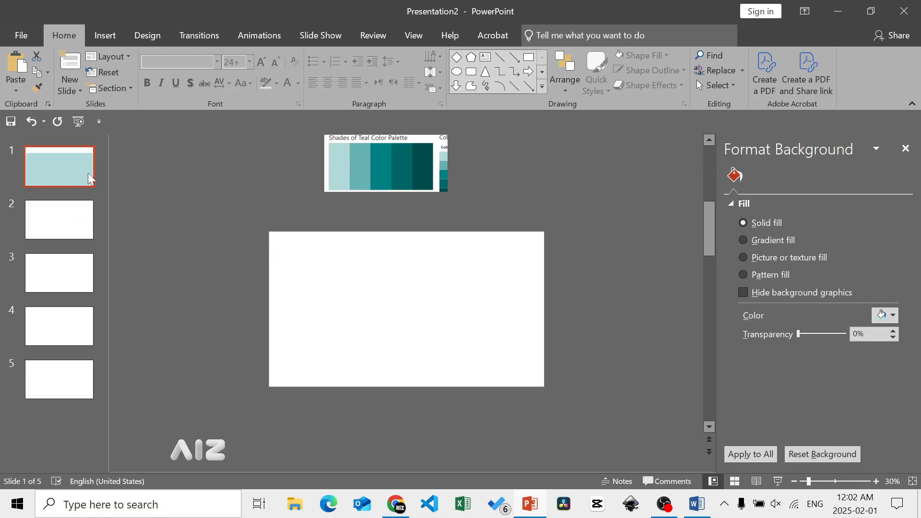
click(333, 181)
key(Delete)
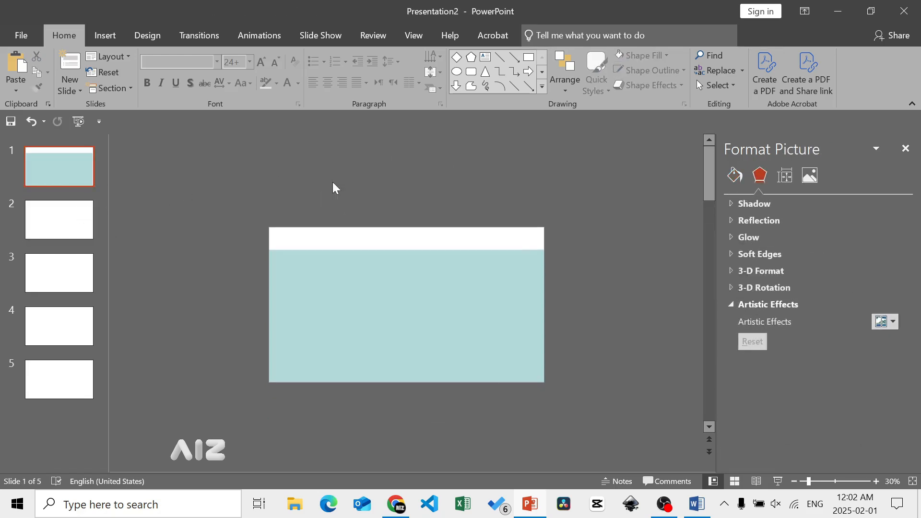
- Fill slide 2's background with the palette's second teal using the Eyedropper, and delete that slide's palette picture
click(73, 220)
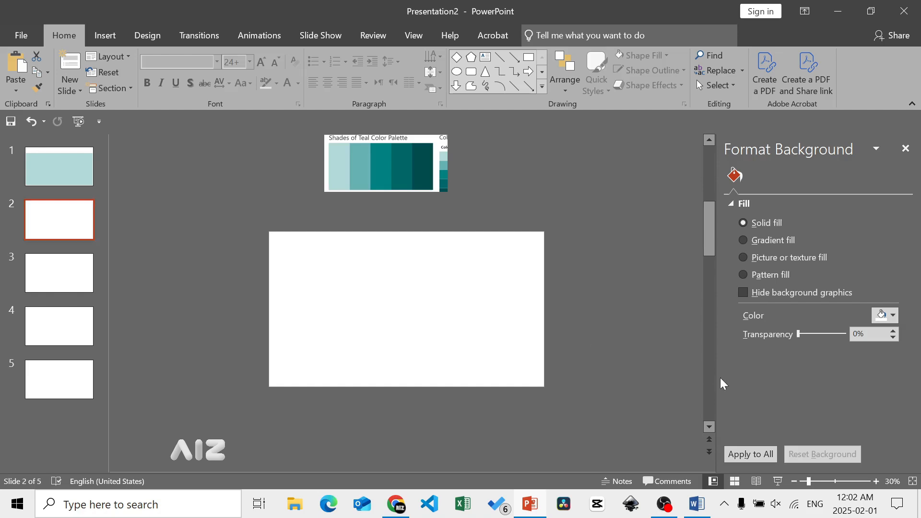
click(896, 325)
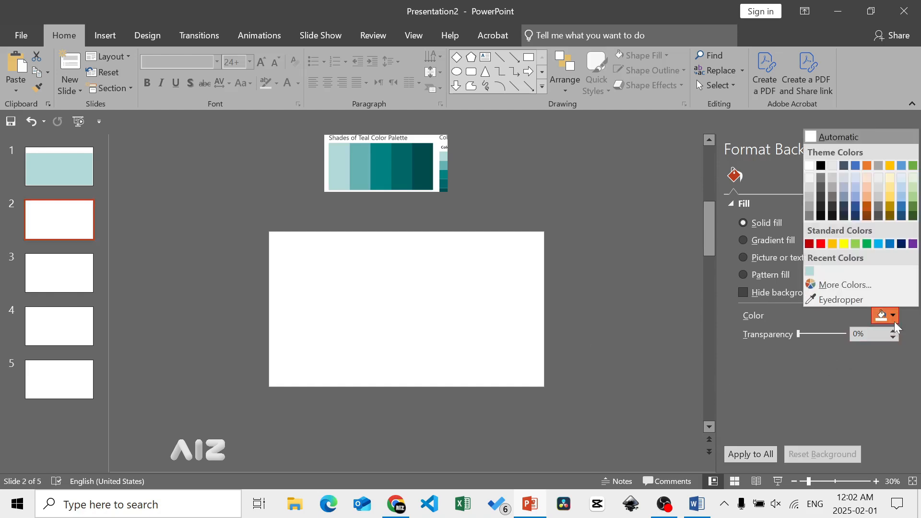
click(859, 298)
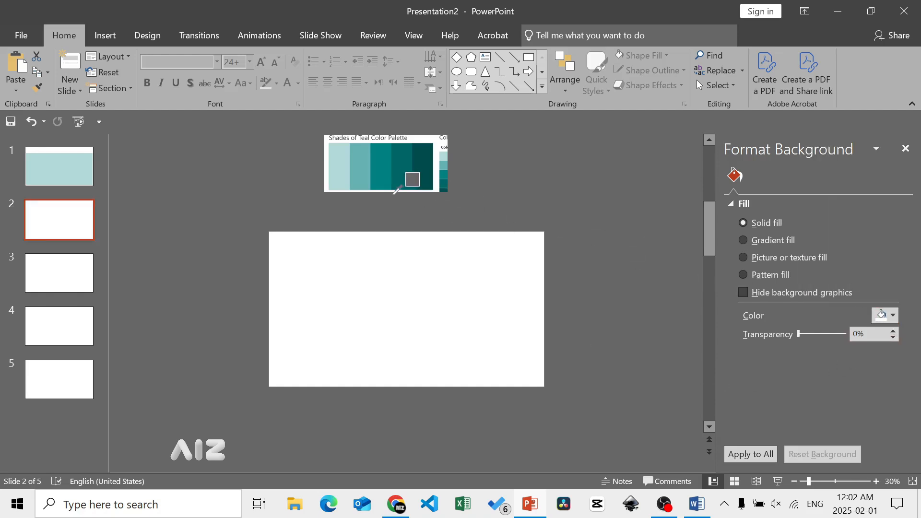
click(369, 180)
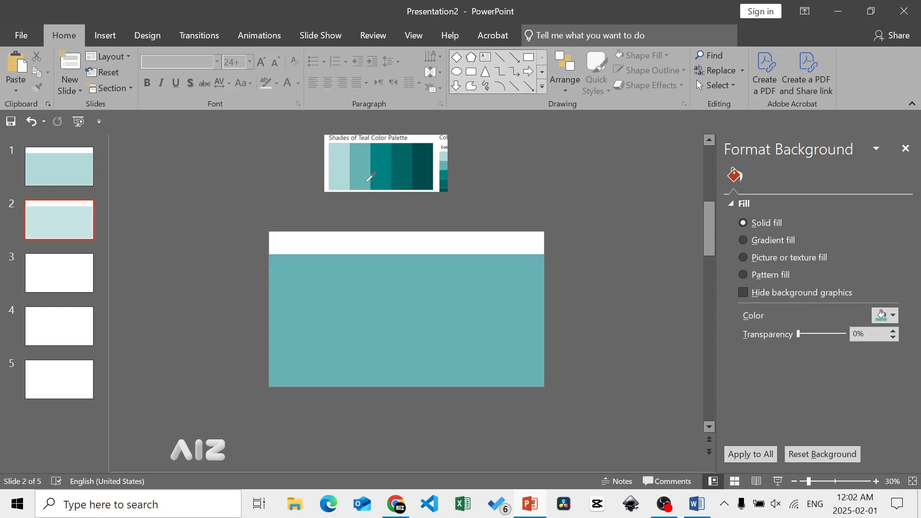
click(362, 179)
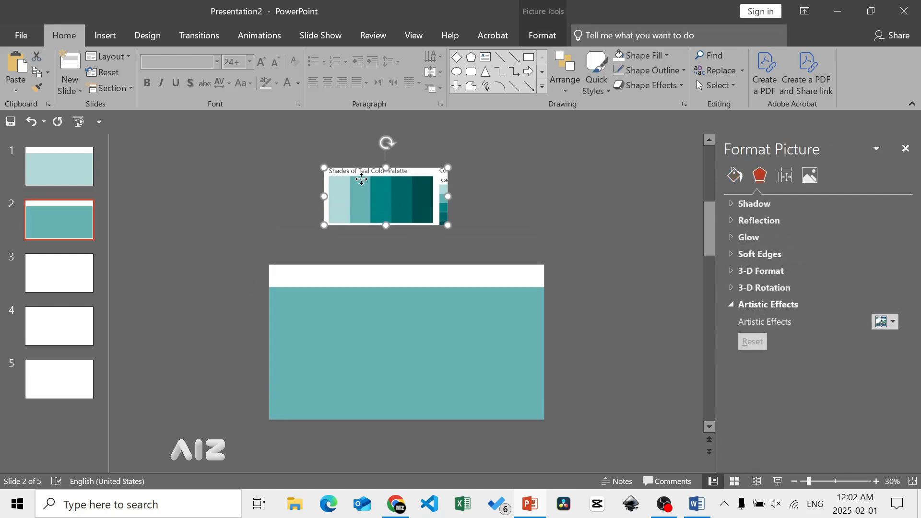
key(Delete)
- Fill slide 3's background with the palette's middle teal using the Eyedropper, and delete that slide's palette picture
click(92, 271)
click(885, 315)
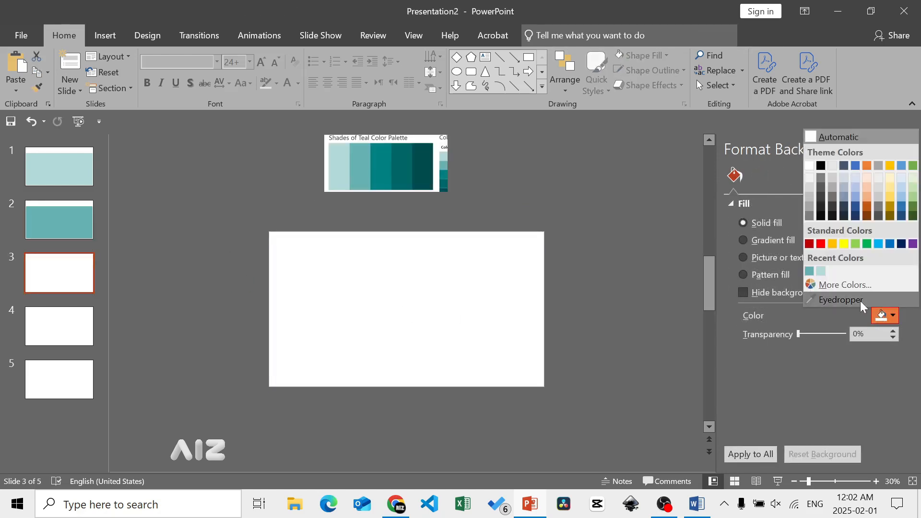
click(843, 301)
click(383, 176)
click(384, 177)
key(Delete)
- Fill slide 4's background with the palette's fourth teal using the Eyedropper, and delete that slide's palette picture
click(82, 324)
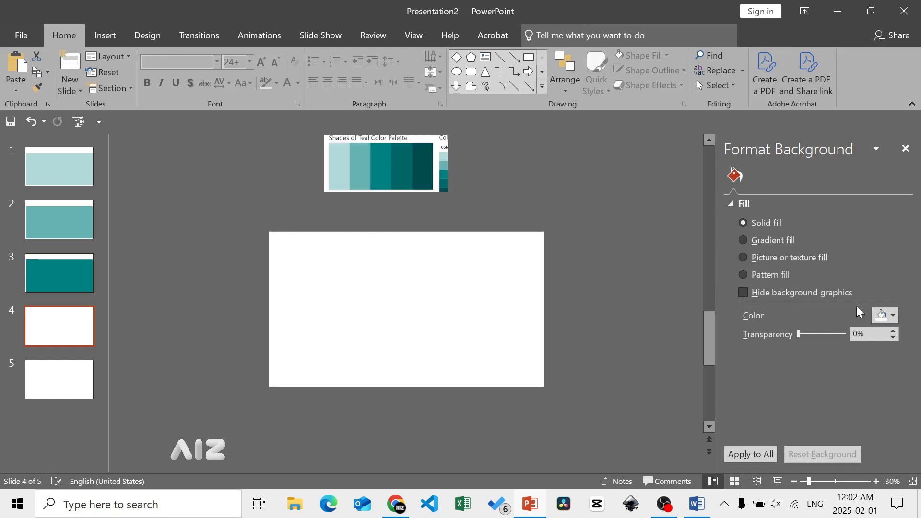
click(886, 315)
click(844, 300)
click(403, 176)
click(403, 176)
key(Delete)
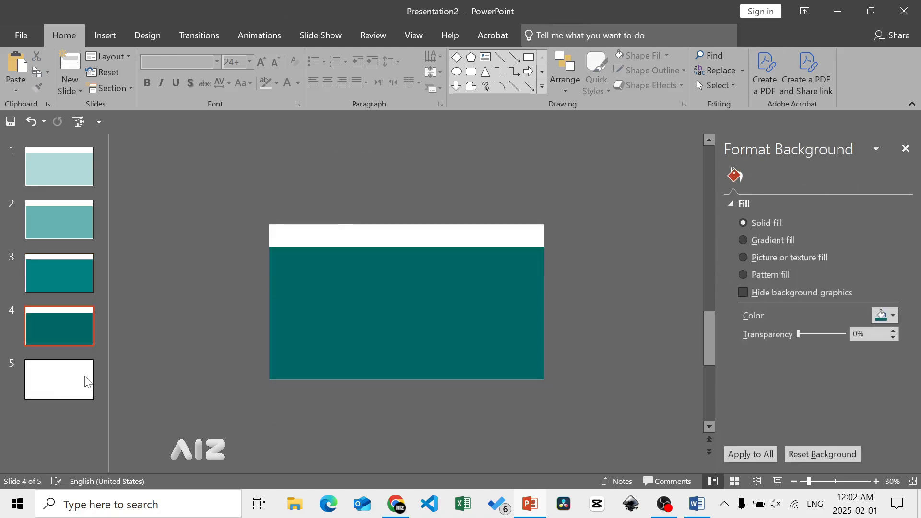
- Fill slide 5's background with the palette's darkest teal using the Eyedropper, and delete that slide's palette picture
click(81, 379)
click(885, 316)
click(867, 303)
click(424, 178)
click(425, 178)
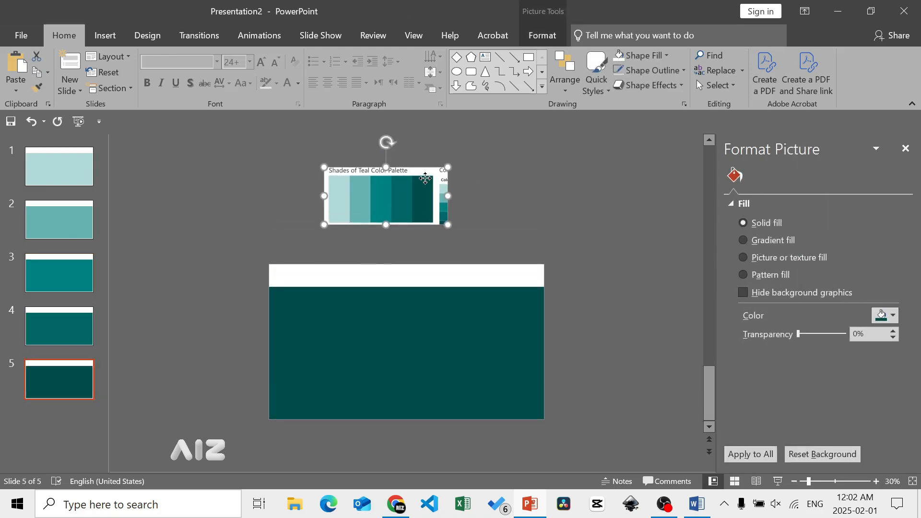
key(Delete)
- On slide 1, search the icon library for "person" and select the plain head-and-shoulders icon
click(59, 166)
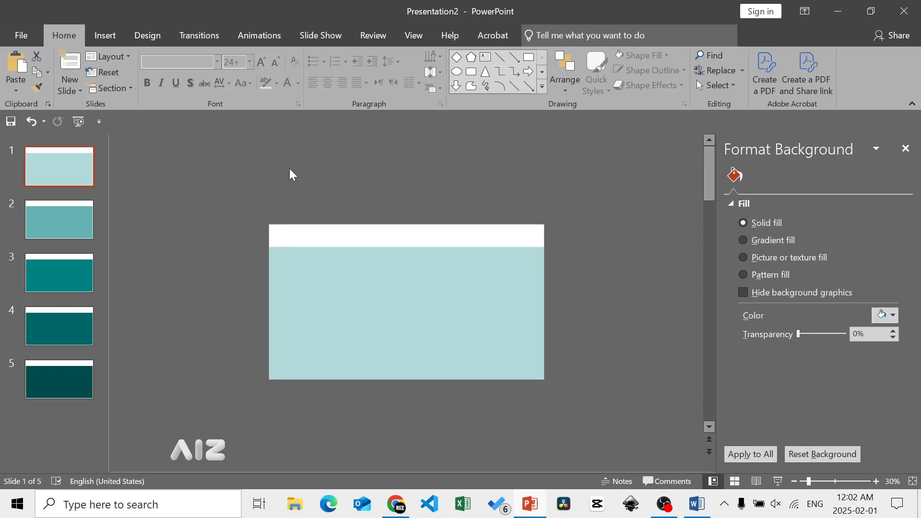
click(111, 44)
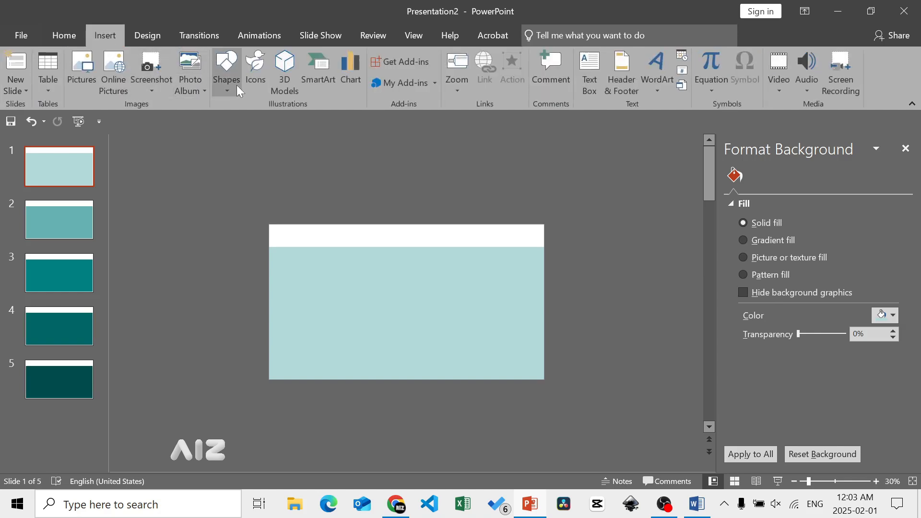
click(257, 82)
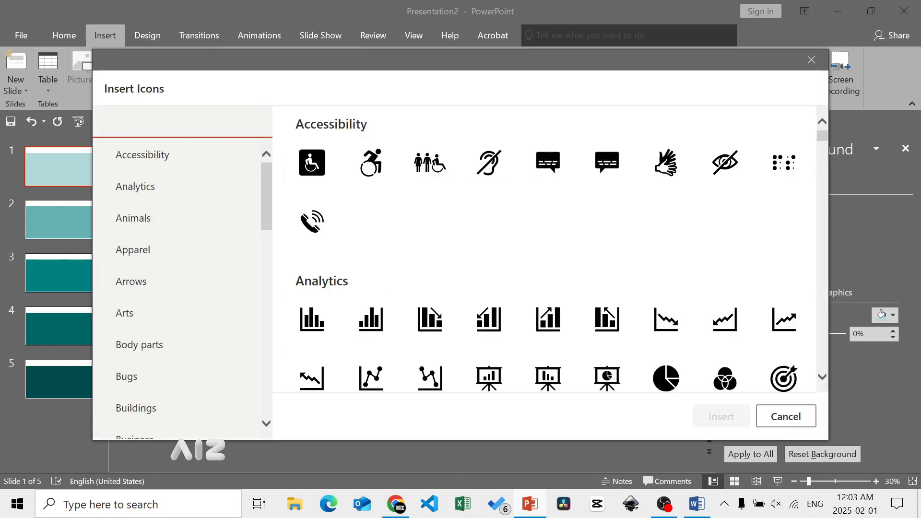
text(person)
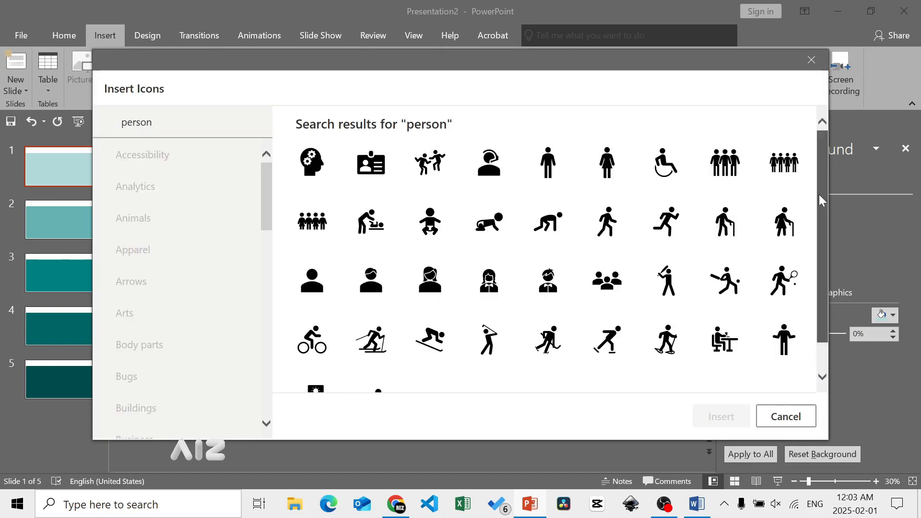
click(312, 280)
- Search the icon library for "bag" and add the briefcase icon to the selection
click(182, 122)
key(BackSpace)
key(BackSpace)
key(BackSpace)
key(BackSpace)
key(BackSpace)
key(BackSpace)
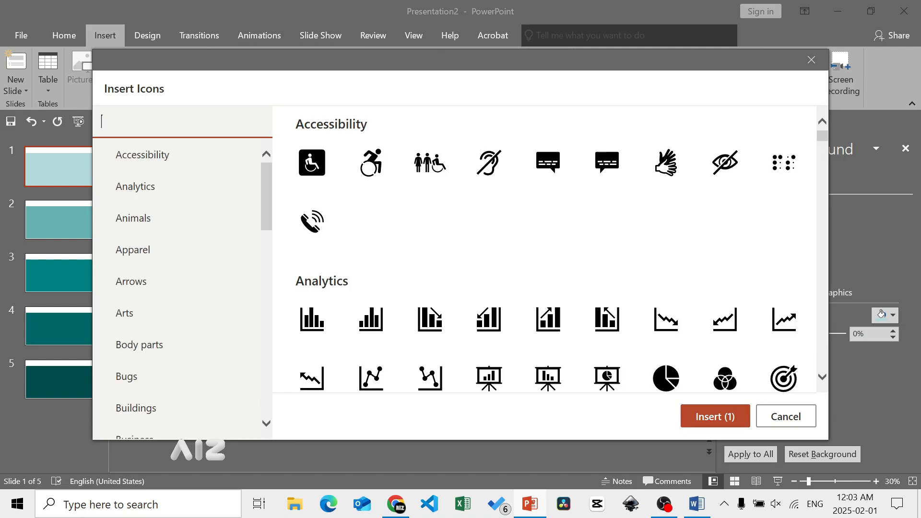
text(bag)
click(313, 162)
- Search the icon library for "home" and add the house icon to the selection
click(183, 123)
key(BackSpace)
key(BackSpace)
key(BackSpace)
text(home)
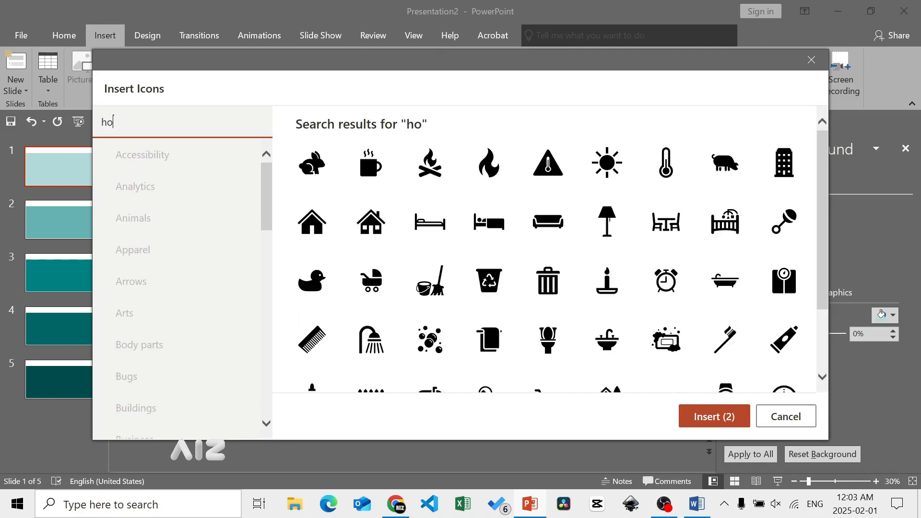
click(370, 162)
- Search the icon library for "goal" and for "achi", and add the trophy icon to the selection
click(191, 126)
key(BackSpace)
key(BackSpace)
key(BackSpace)
key(BackSpace)
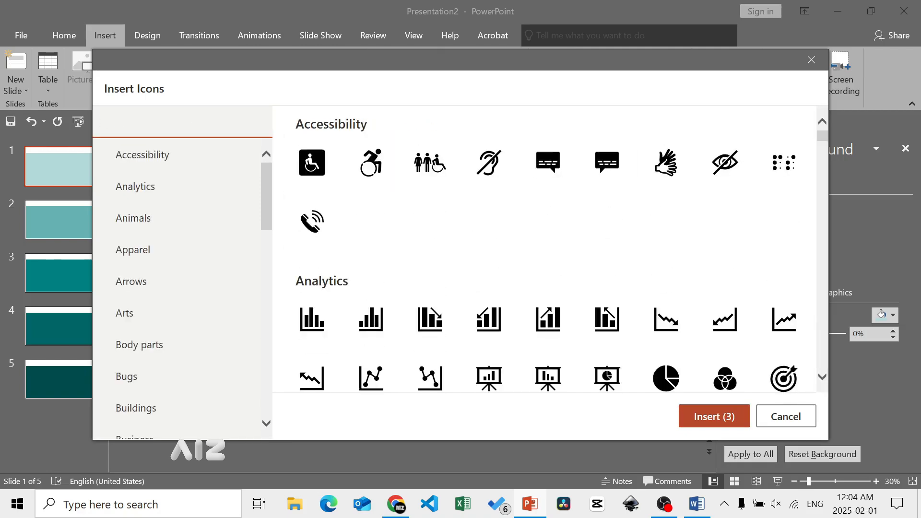
text(goal)
click(312, 162)
click(182, 123)
key(BackSpace)
key(BackSpace)
key(BackSpace)
key(BackSpace)
text(achi)
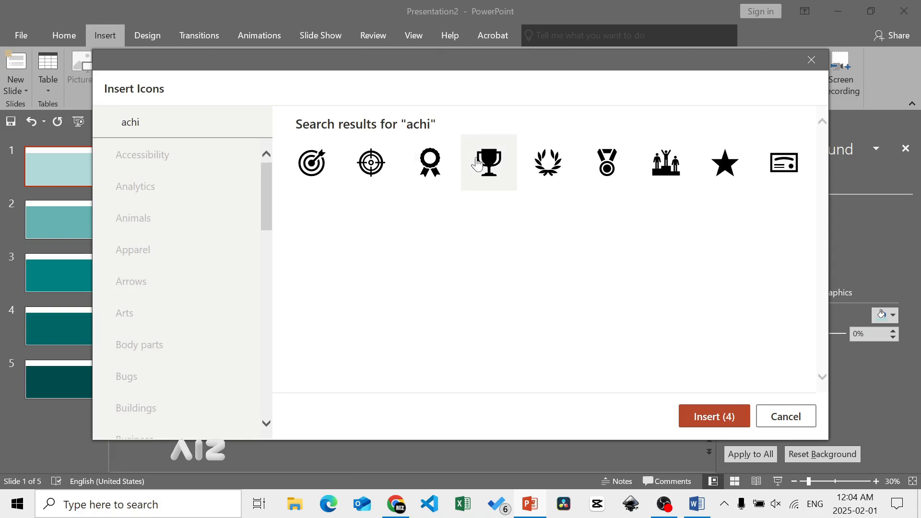
- Search the icon library for "lab", select the bubbling flask icon, and insert all the selected icons on slide 1
click(182, 122)
key(BackSpace)
key(BackSpace)
key(BackSpace)
key(BackSpace)
text(lab)
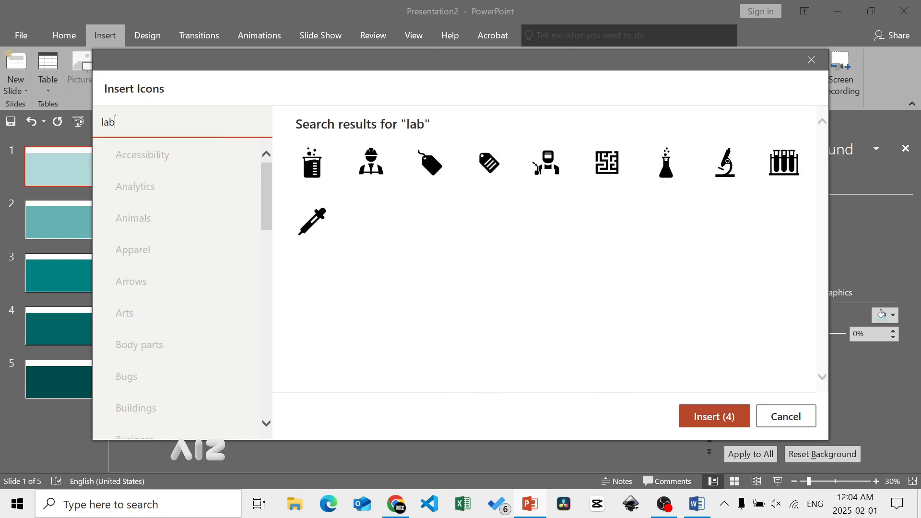
click(666, 163)
click(705, 415)
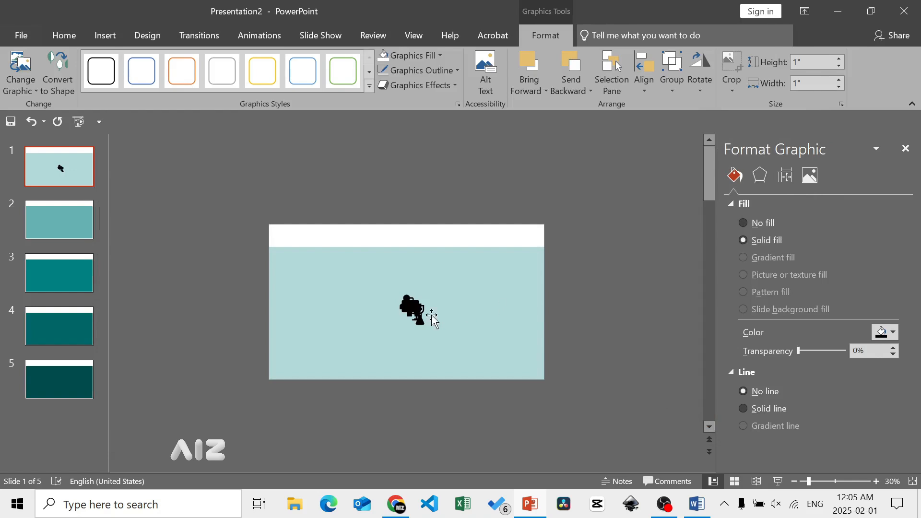
- Spread the stacked icons apart on slide 1 and place the house icon at the left end of the white banner
drag(422, 319, 449, 321)
click(499, 283)
drag(417, 309, 413, 284)
drag(315, 263, 286, 236)
- Place the person icon and the briefcase icon in the white banner to the right of the house icon
click(421, 287)
click(414, 284)
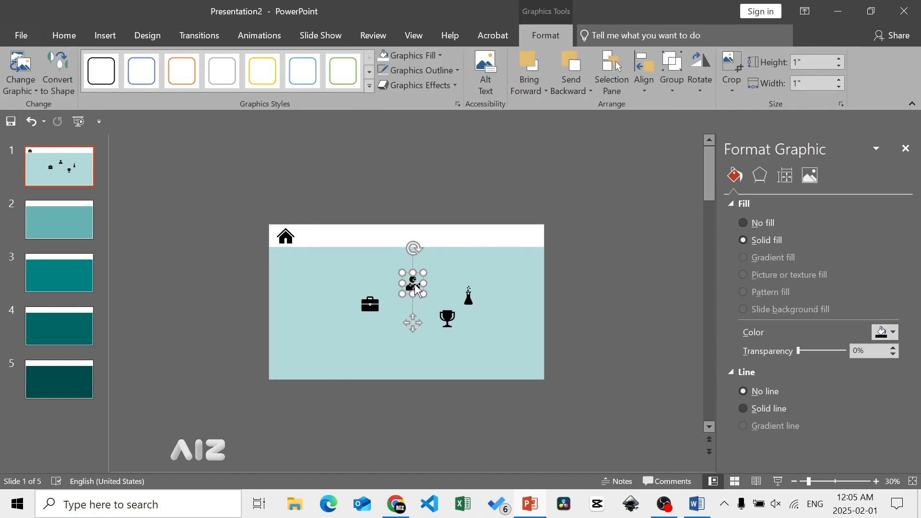
drag(415, 288, 323, 237)
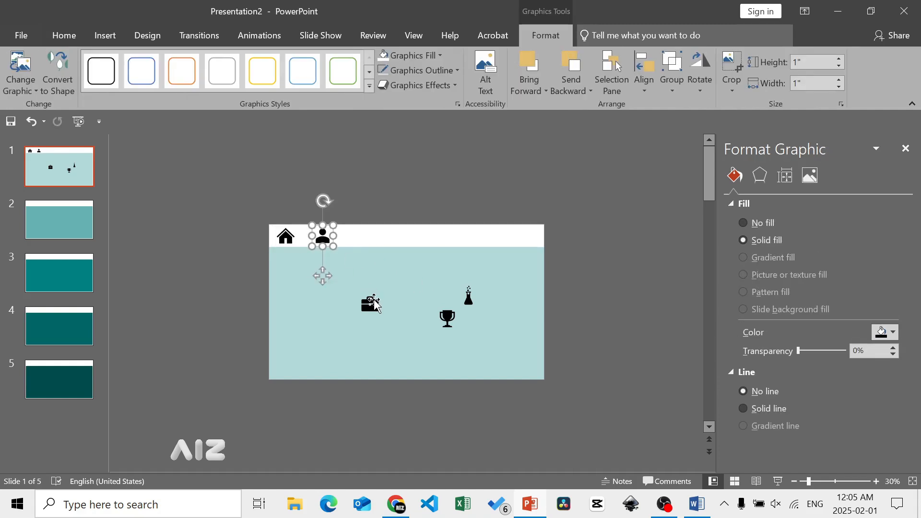
drag(370, 303, 360, 236)
- Place the flask icon to the right of the briefcase and the trophy icon at the banner's right end
click(451, 319)
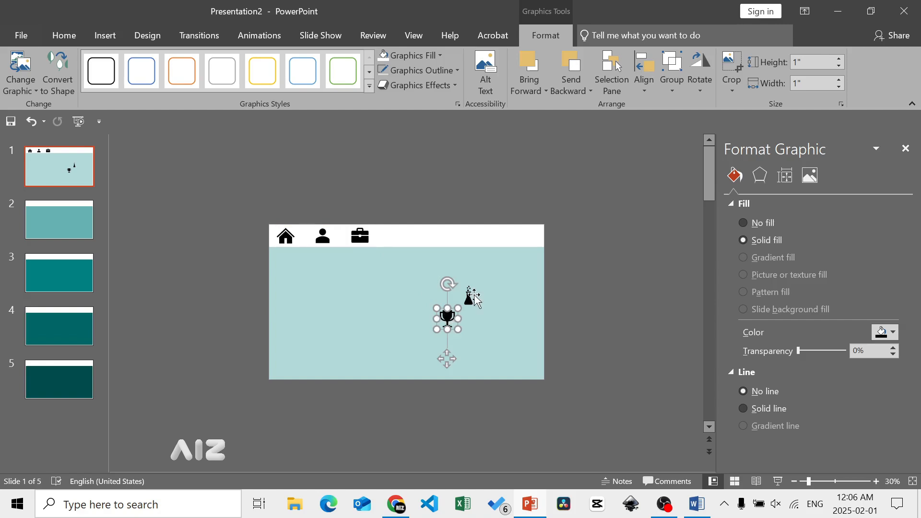
drag(469, 296, 407, 235)
drag(451, 317, 514, 232)
click(194, 216)
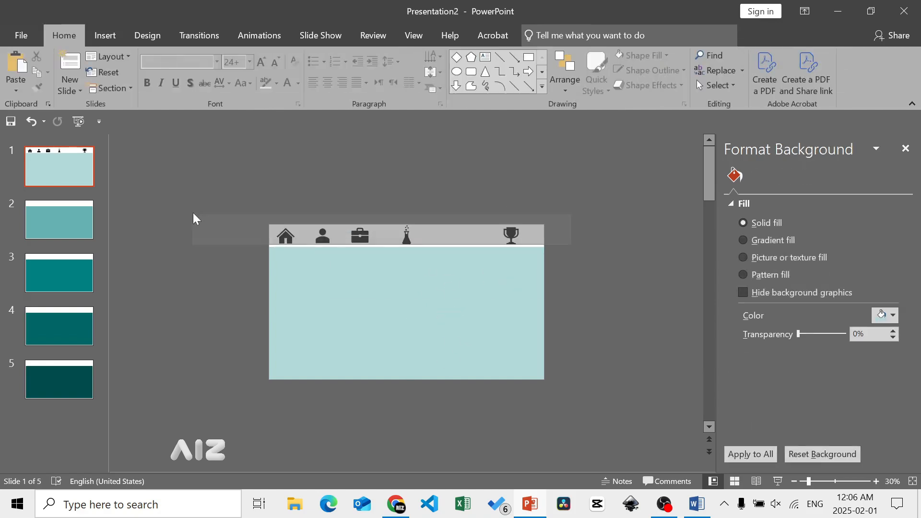
- Space the flask, briefcase and person icons out more widely along the banner between the house and the trophy
drag(407, 235, 465, 235)
drag(360, 236, 402, 235)
drag(323, 236, 345, 240)
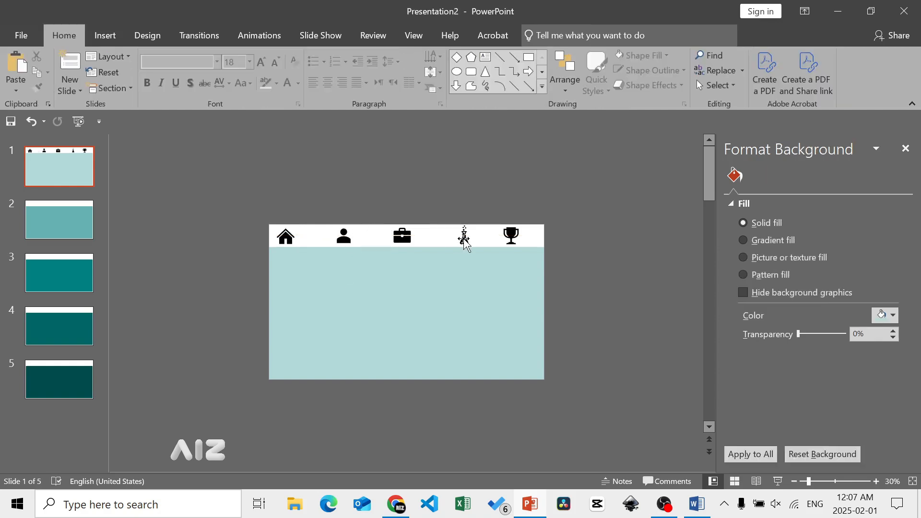
drag(463, 236, 444, 239)
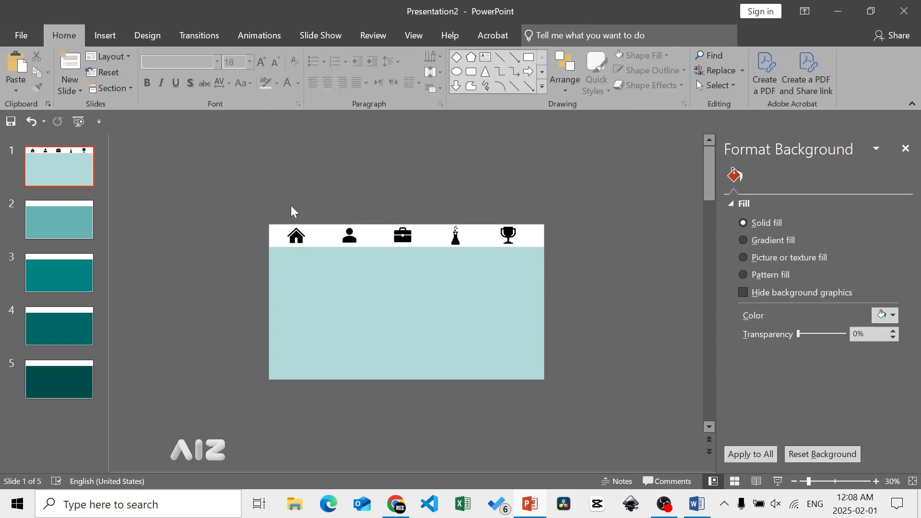
- Distribute the five banner icons evenly and place a copy of the whole row directly above the slide, aligned with the originals
drag(277, 190, 535, 266)
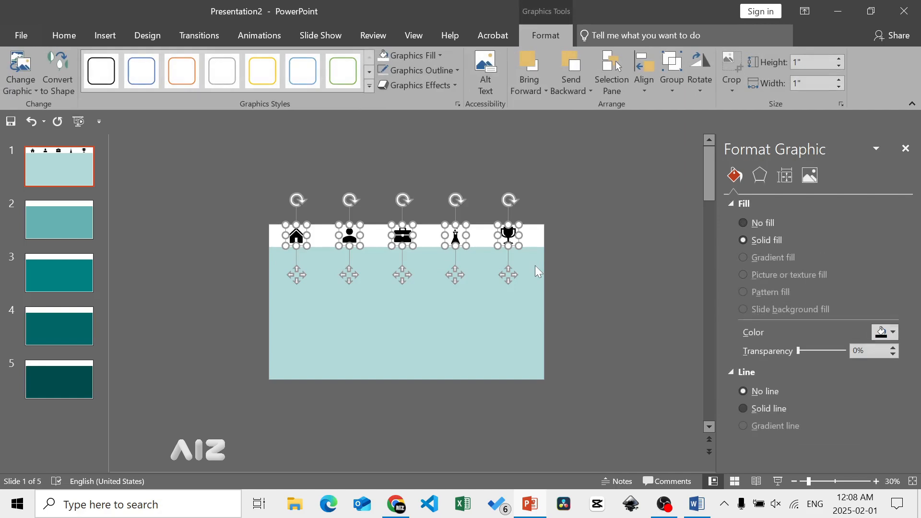
key(ctrl+v)
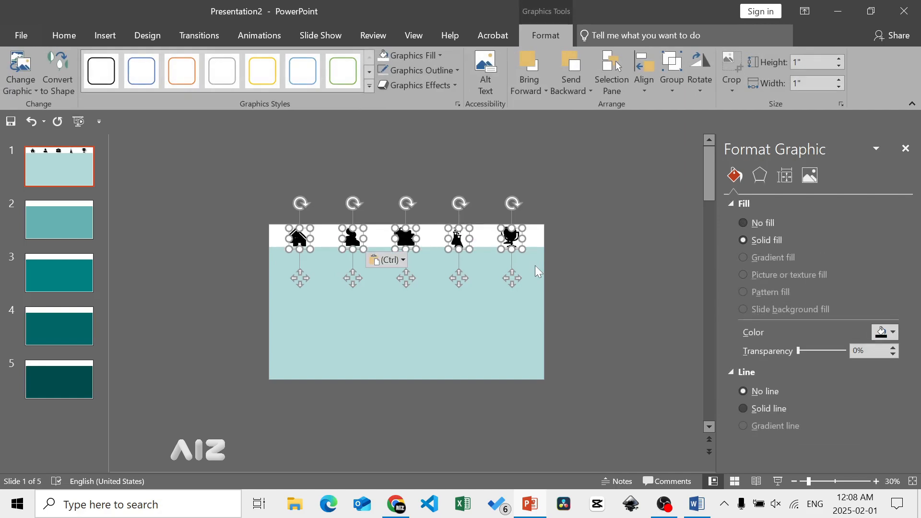
drag(512, 279, 507, 243)
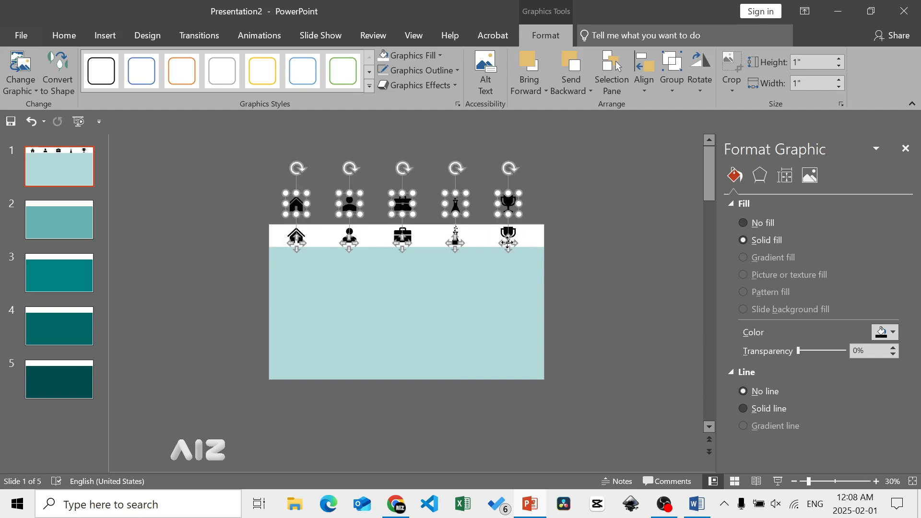
- Hyperlink the banner's house icon to Slide 1 of this document
click(307, 256)
click(300, 245)
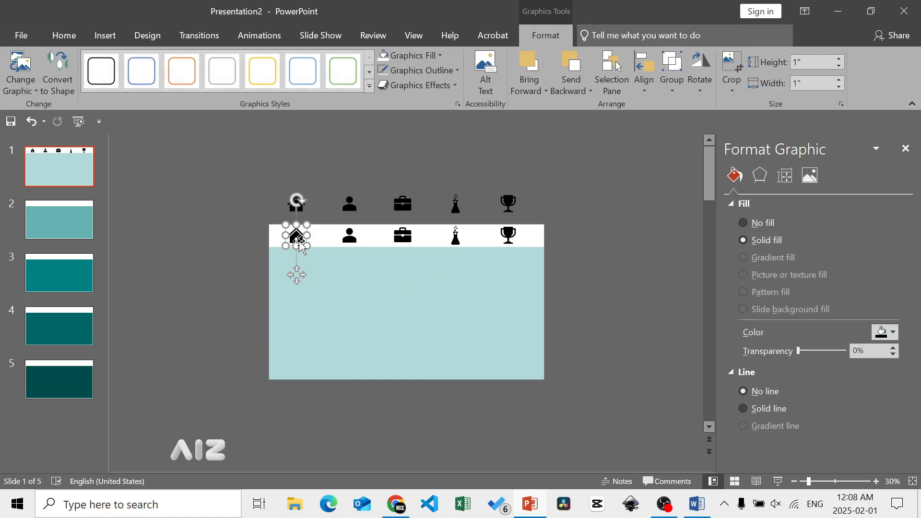
click(101, 36)
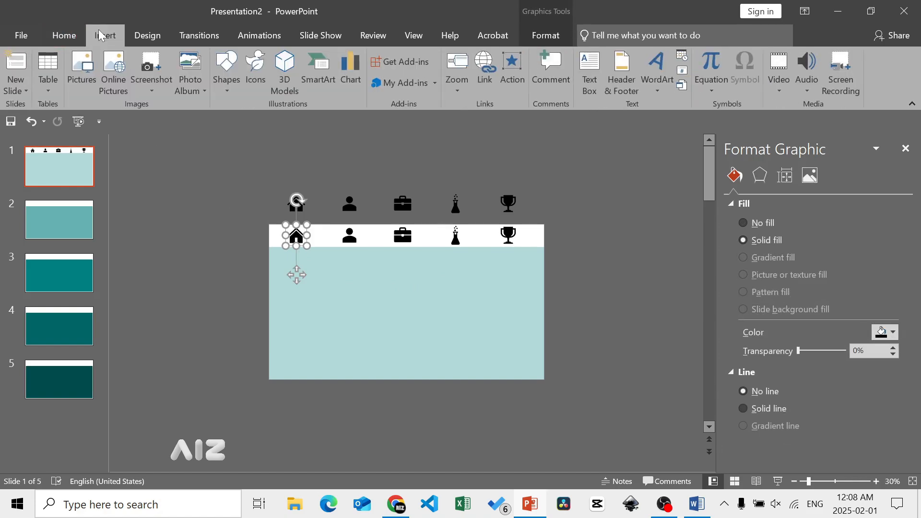
click(486, 77)
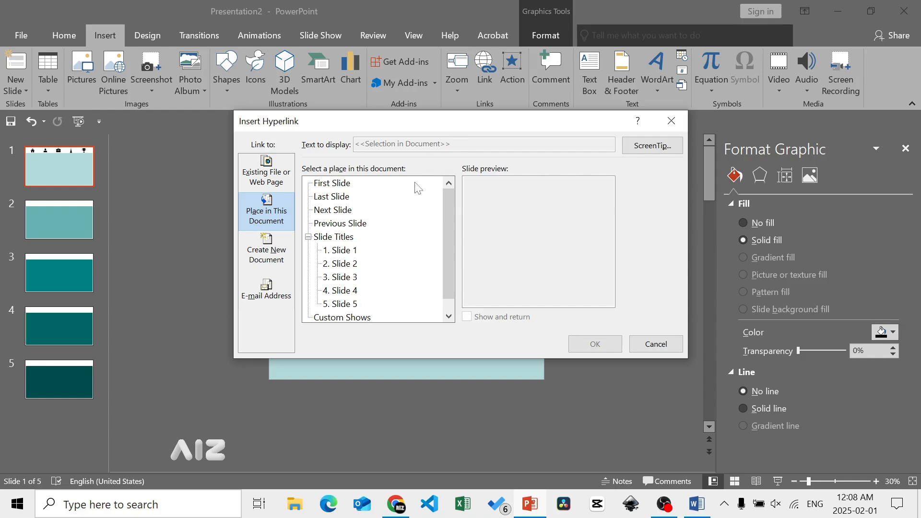
click(354, 251)
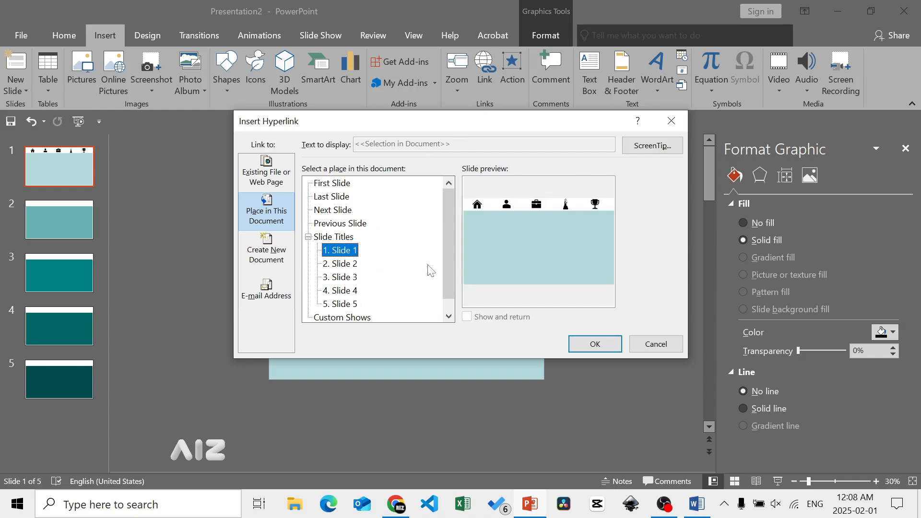
click(595, 345)
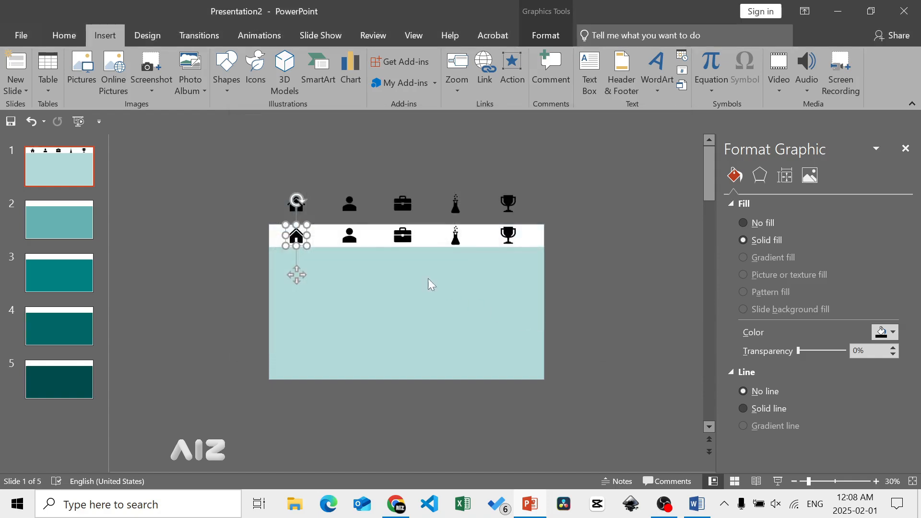
- Hyperlink the banner's person icon to Slide 2 of this document
click(350, 235)
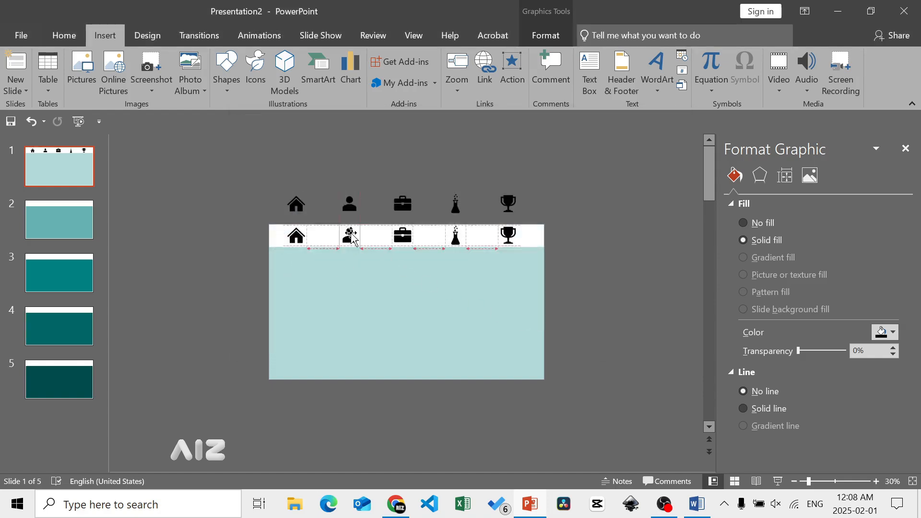
click(481, 77)
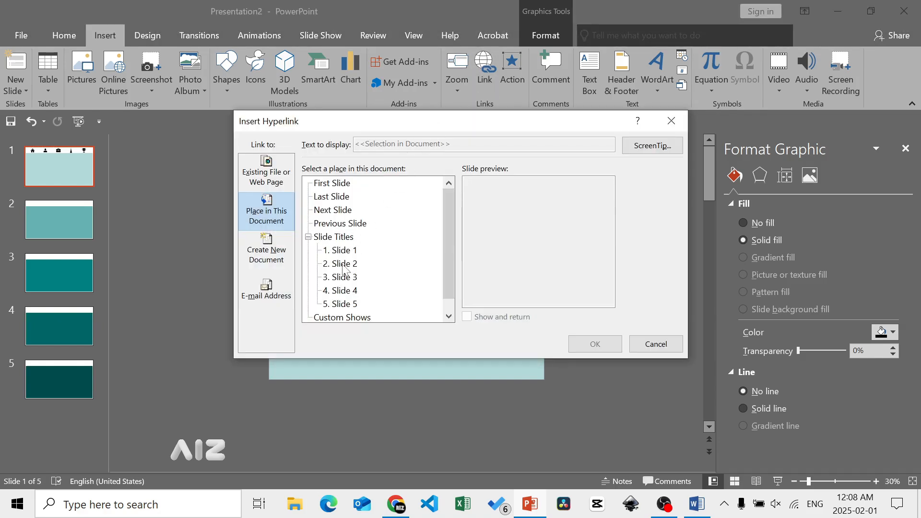
click(343, 265)
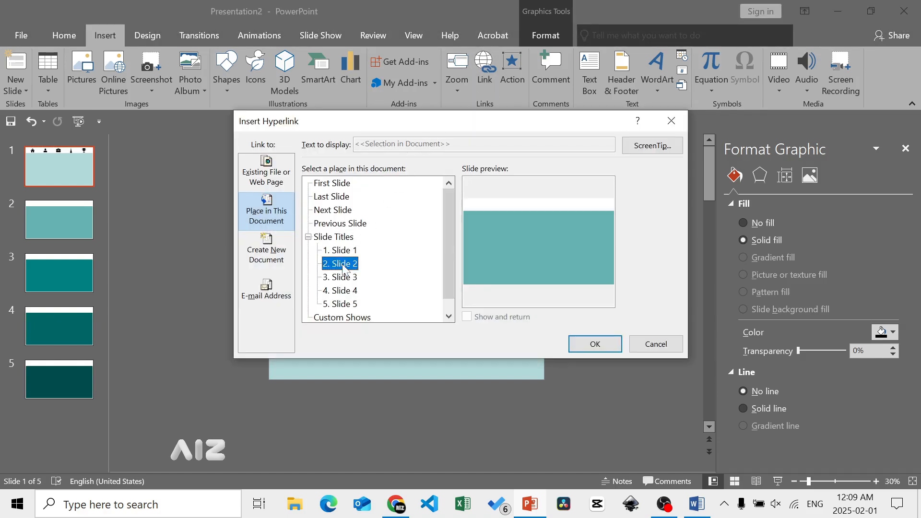
click(580, 344)
- Hyperlink the banner's briefcase icon to Slide 3 of this document
click(406, 236)
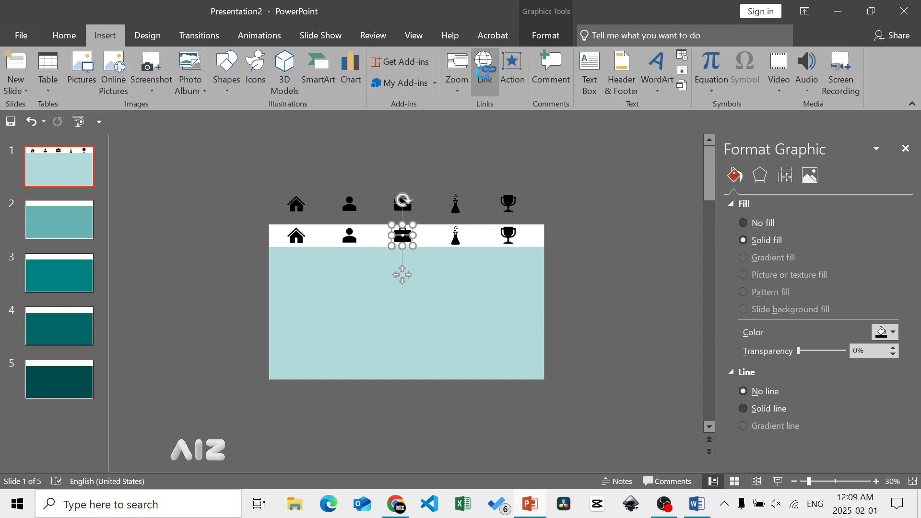
click(484, 67)
click(354, 277)
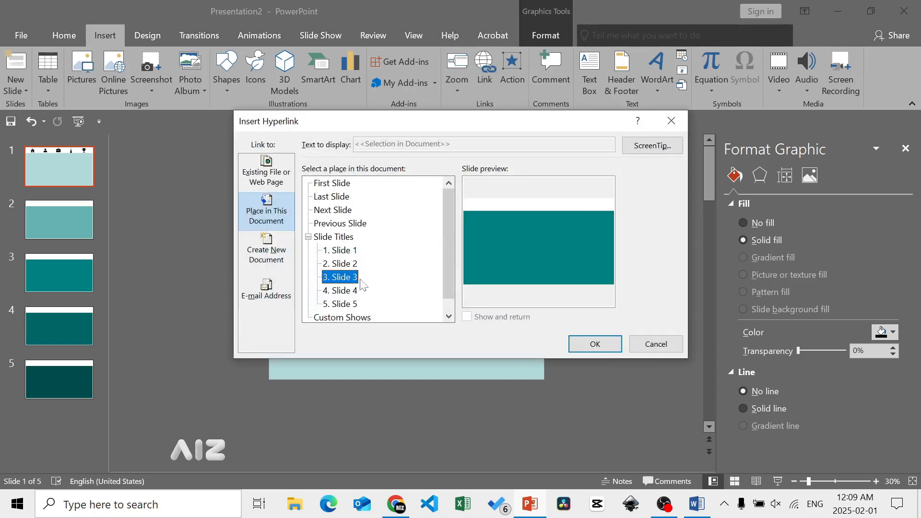
click(581, 343)
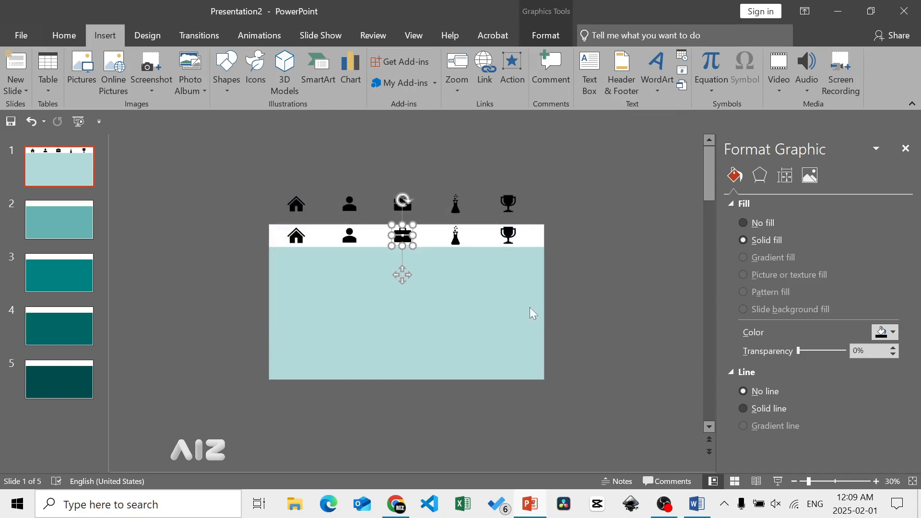
- Hyperlink the banner's flask icon to Slide 4 of this document
click(457, 237)
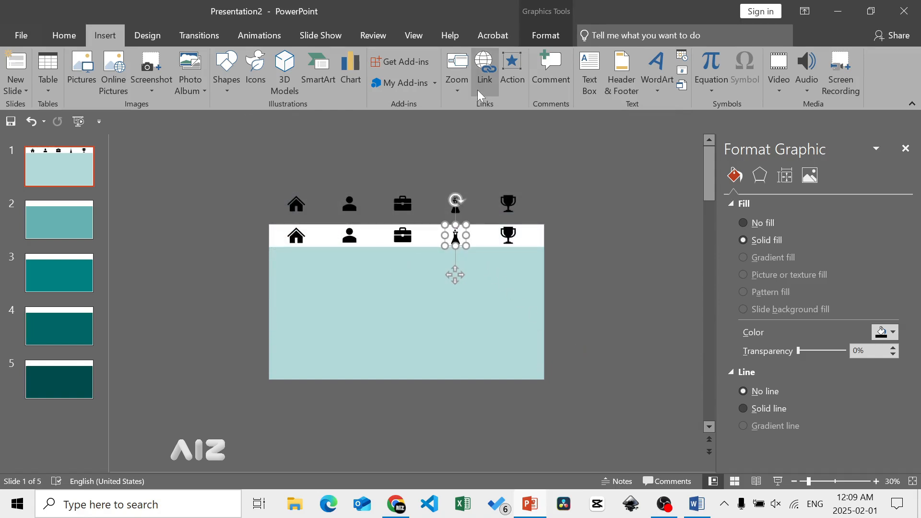
click(484, 77)
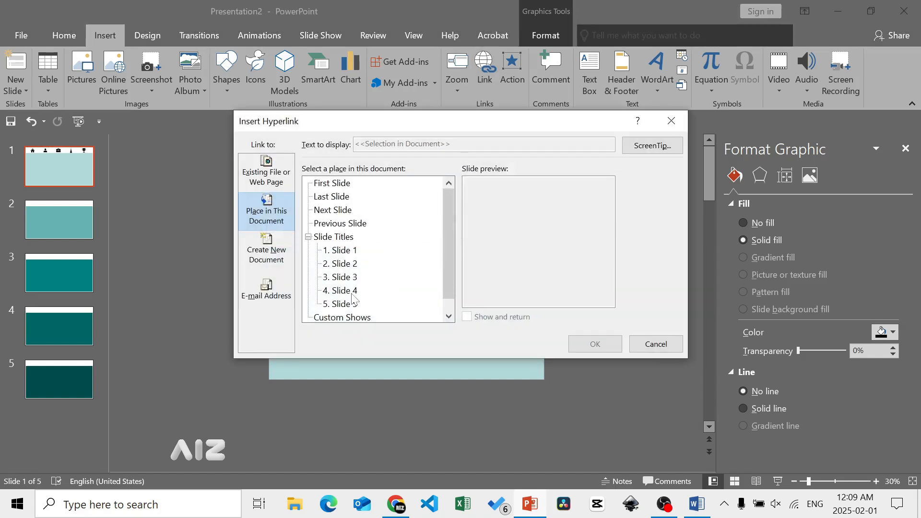
click(353, 294)
click(586, 344)
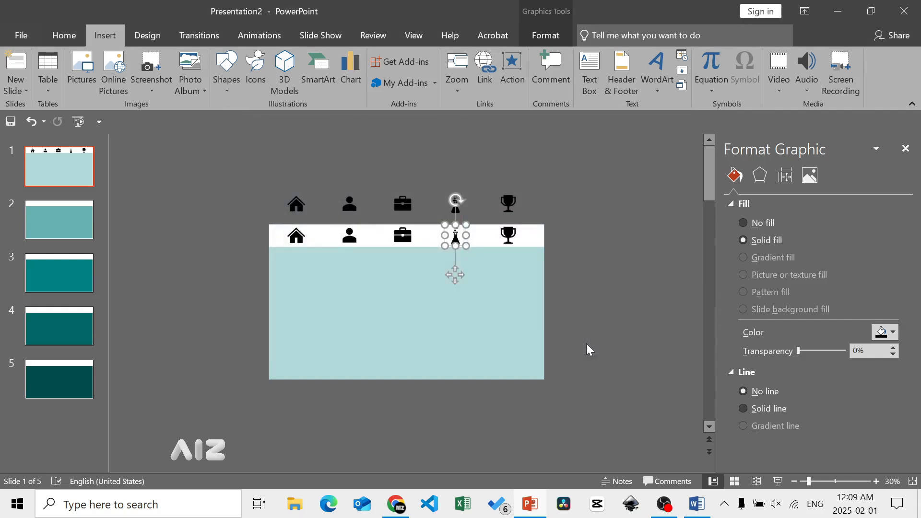
- Hyperlink the banner's trophy icon to Slide 5 of this document
click(515, 243)
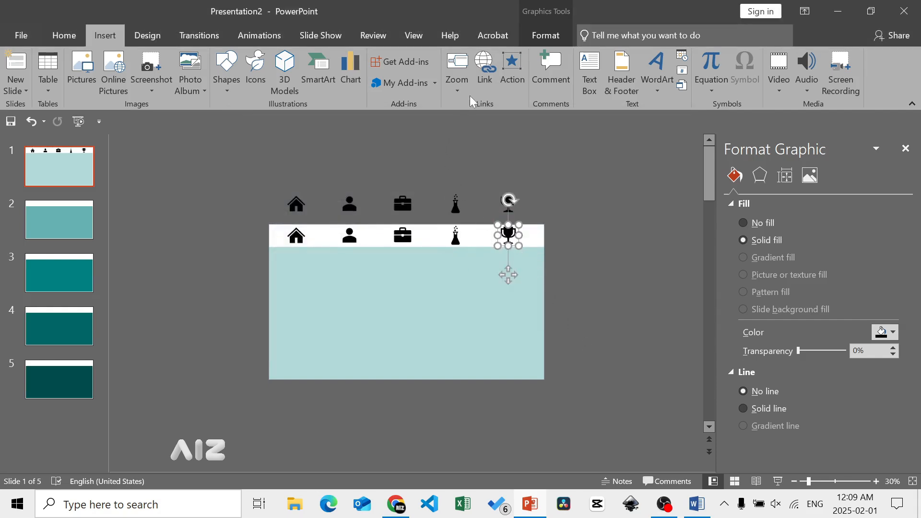
click(479, 84)
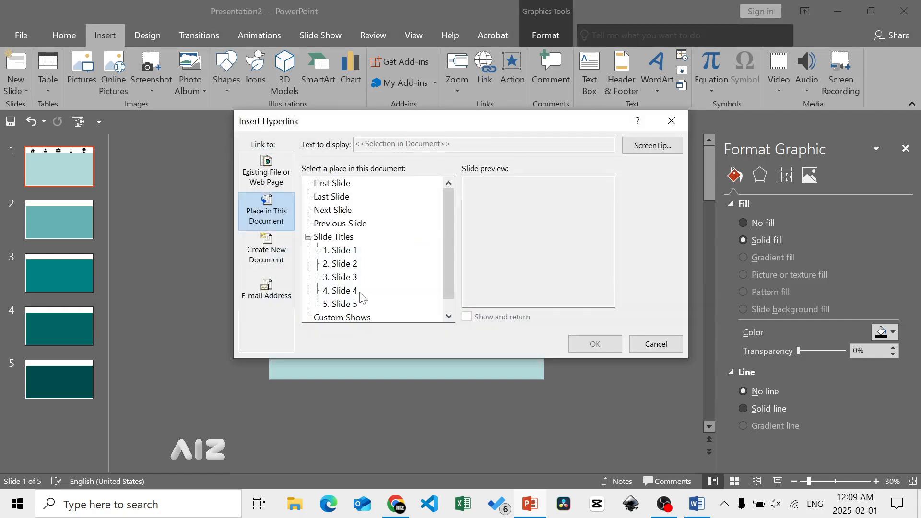
click(356, 305)
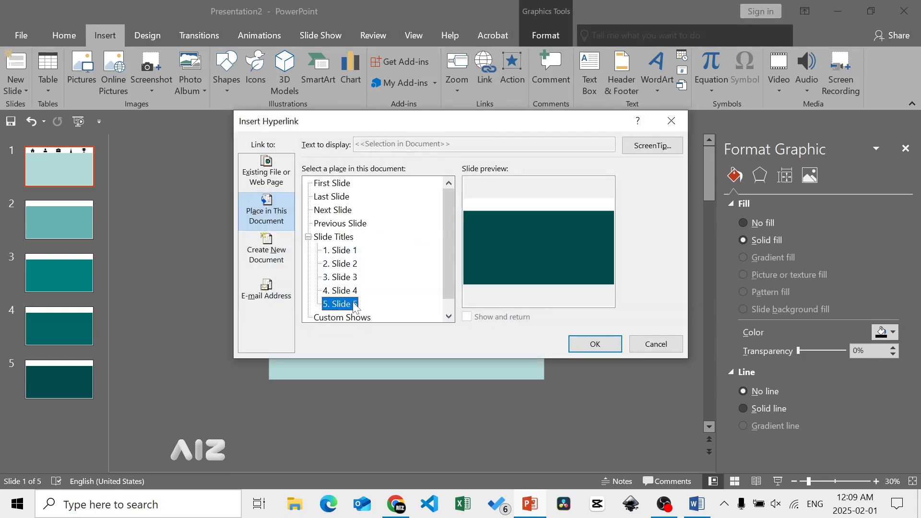
click(572, 344)
- Fill the five duplicate icons above Slide 1 with a light green theme color
click(265, 191)
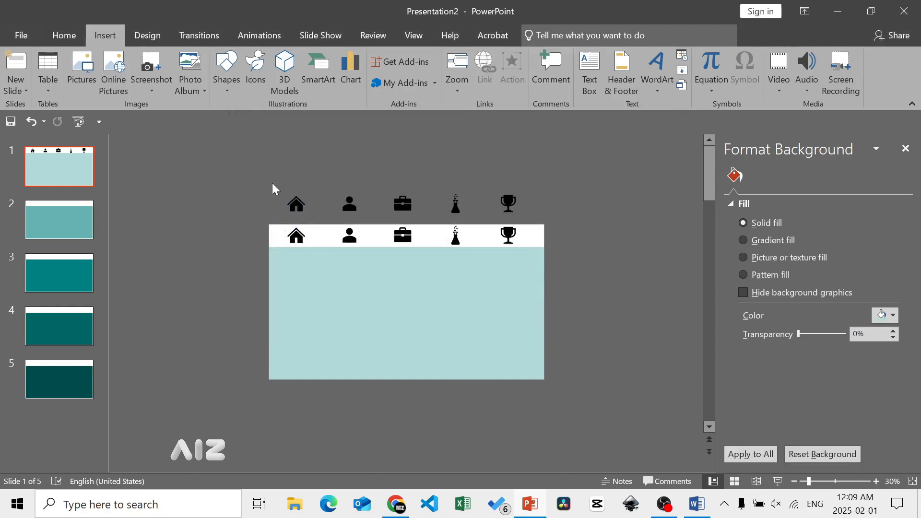
drag(272, 183, 543, 224)
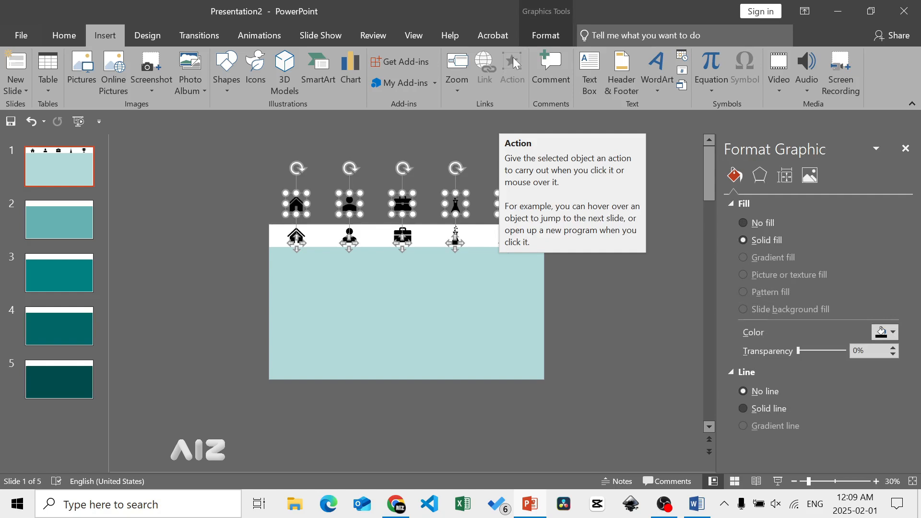
click(539, 37)
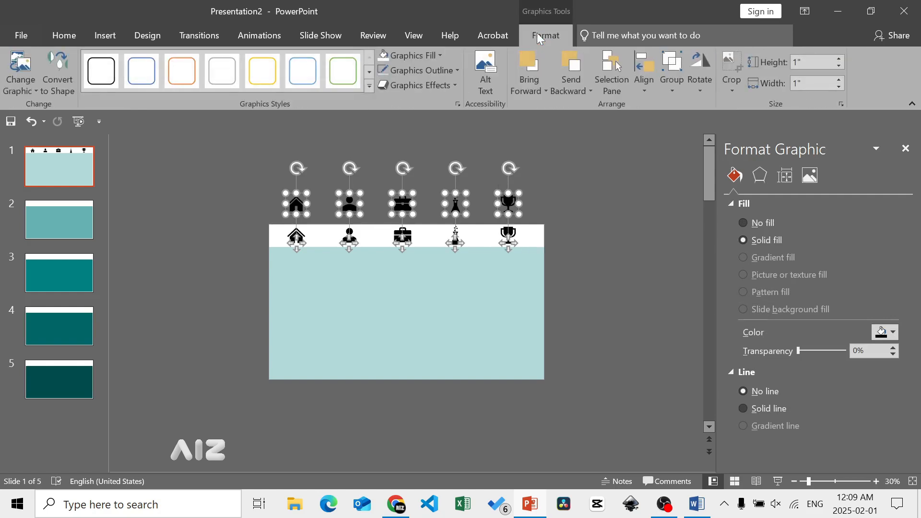
click(441, 56)
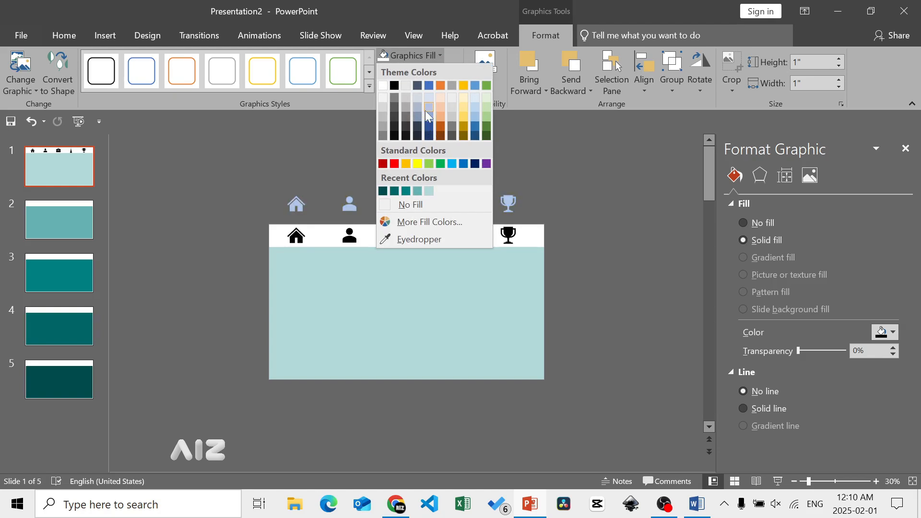
click(486, 117)
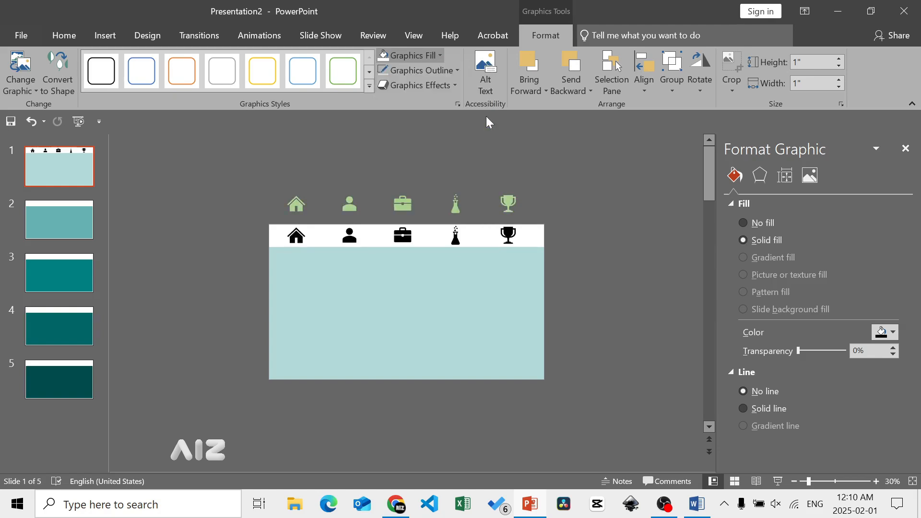
click(566, 167)
- Copy the green icons and the black banner icons from Slide 1 and paste them onto Slides 2, 3, 4 and 5
drag(273, 177, 550, 263)
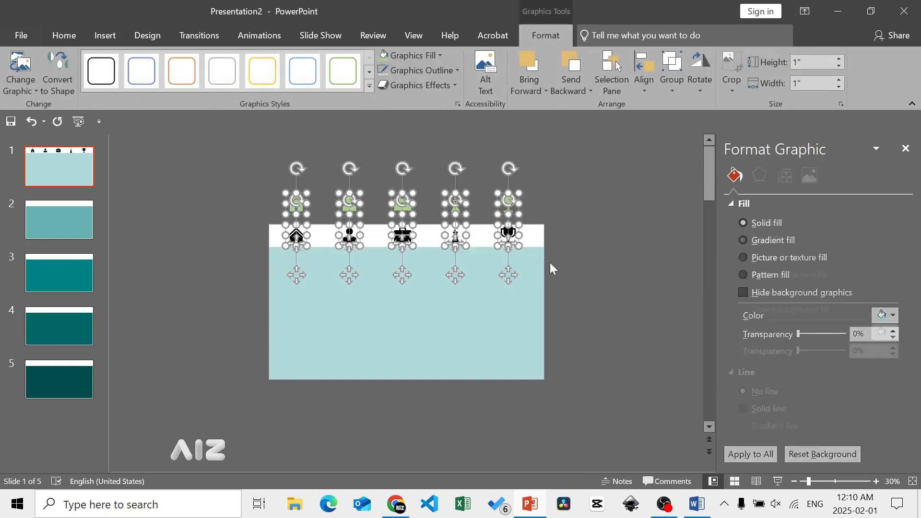
key(ctrl+c)
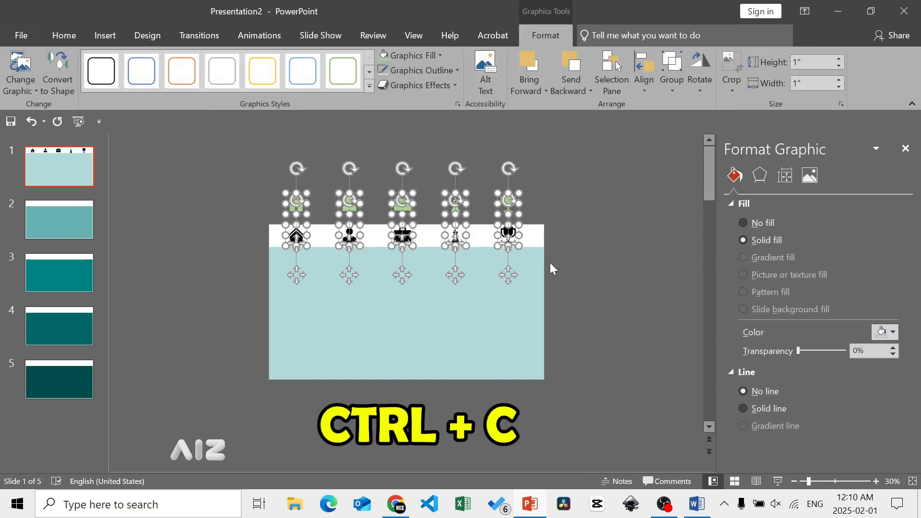
click(73, 219)
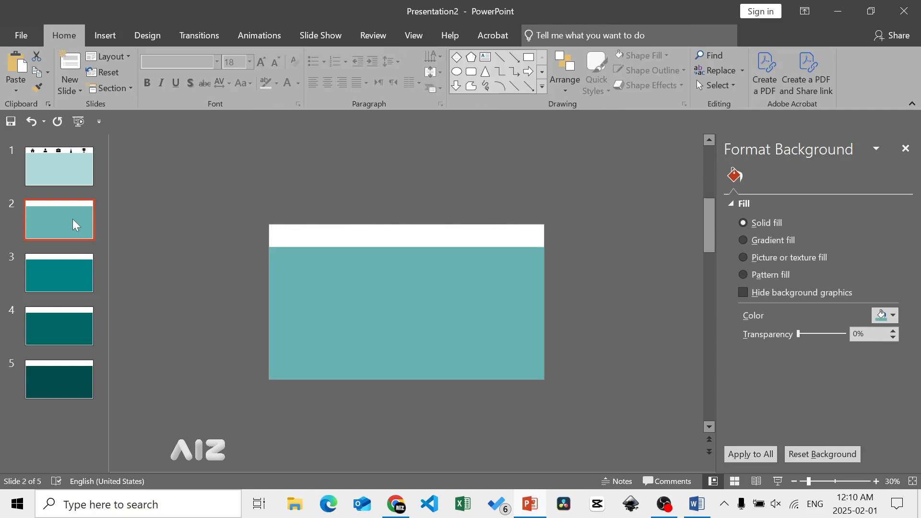
key(ctrl+v)
click(60, 270)
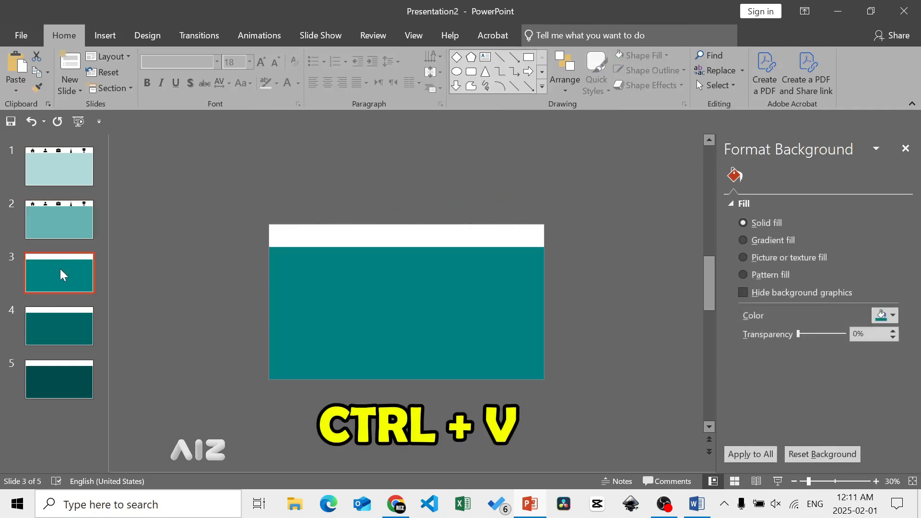
key(ctrl+v)
click(57, 315)
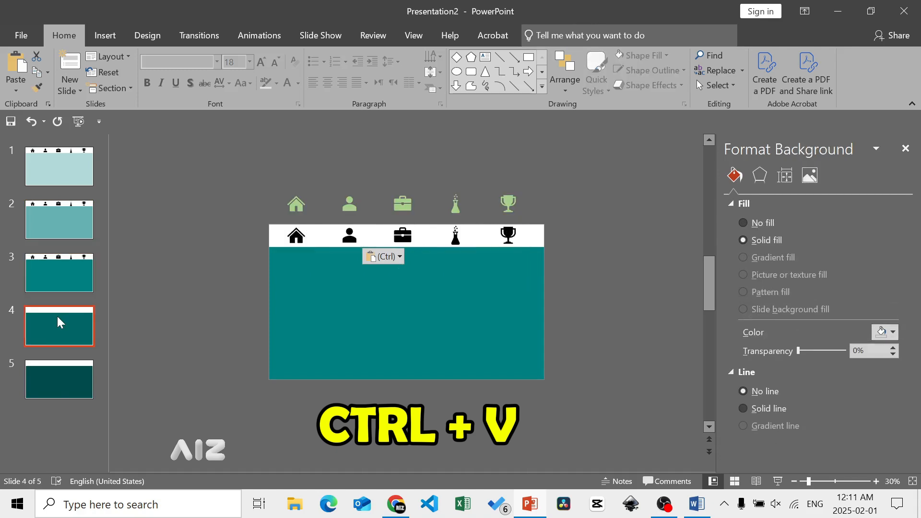
key(ctrl+v)
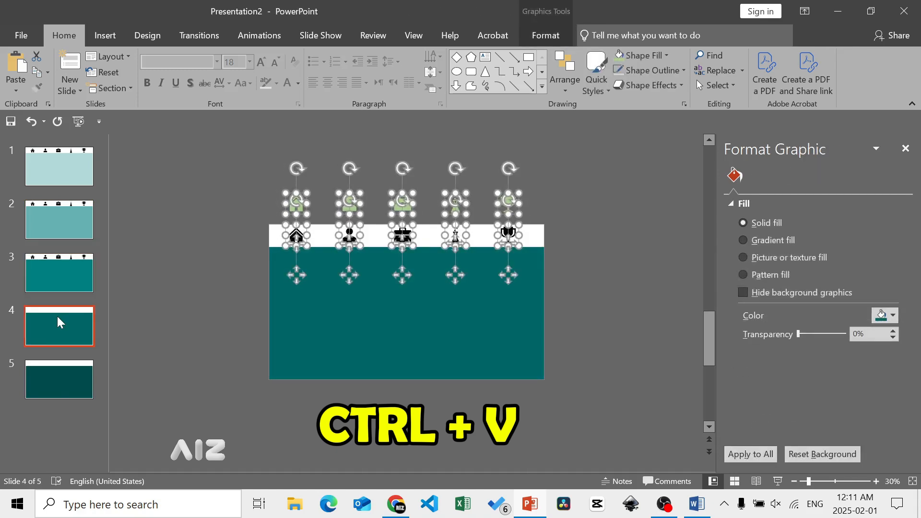
click(58, 370)
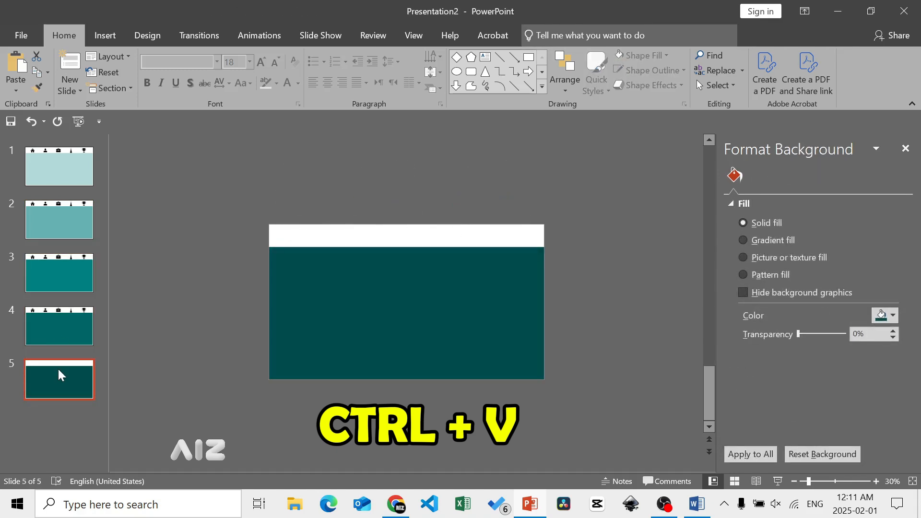
key(ctrl+v)
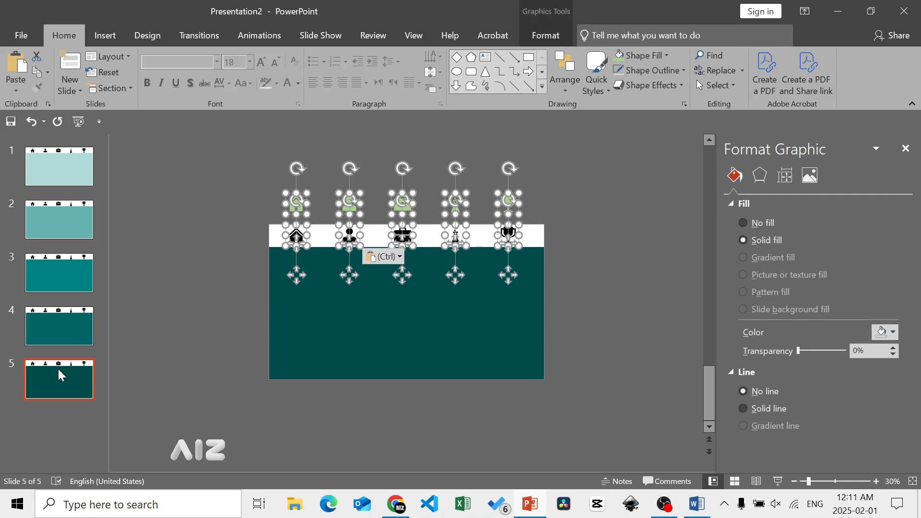
- On Slide 1, move the green home icon straight down until it exactly covers the black home icon in the banner
click(81, 171)
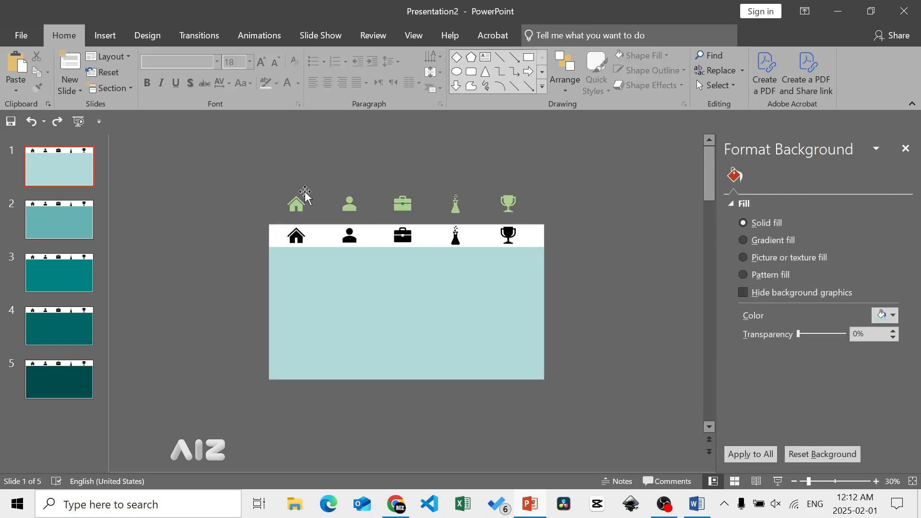
drag(306, 193, 297, 243)
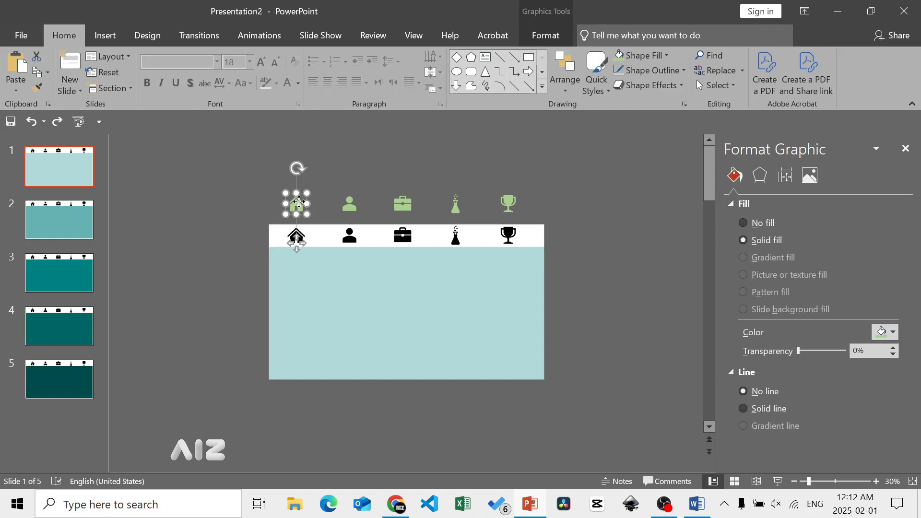
key(Down)
key(Down)
key(Down)
key(Down)
key(Down)
key(Down)
key(Down)
key(Down)
key(Down)
key(Down)
key(Down)
key(Down)
key(Down)
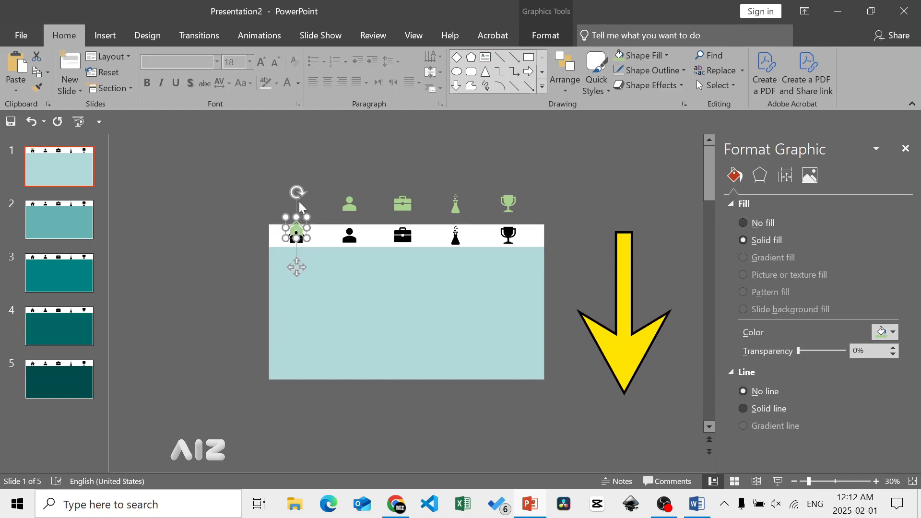
key(Down)
key(Down)
key(Down)
key(Down)
key(ctrl+Down)
key(ctrl+Down)
key(ctrl+Down)
key(ctrl+Down)
key(ctrl+Down)
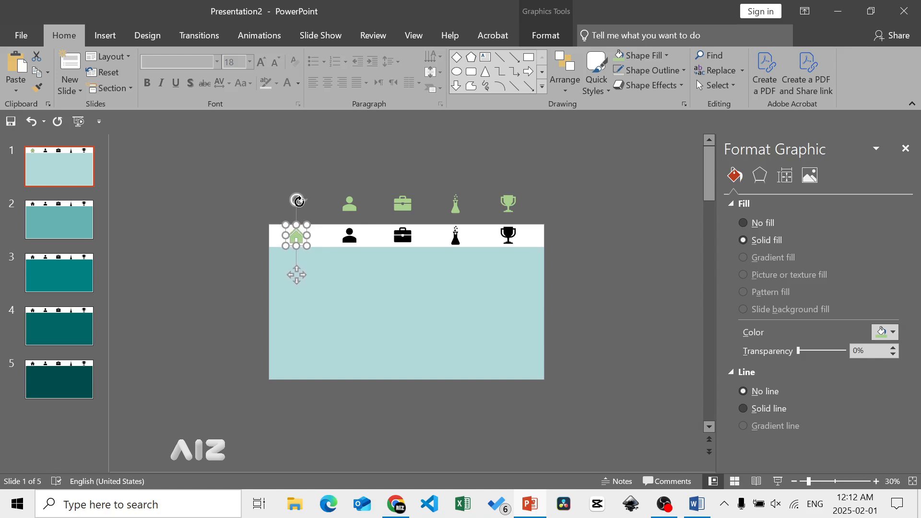
click(310, 200)
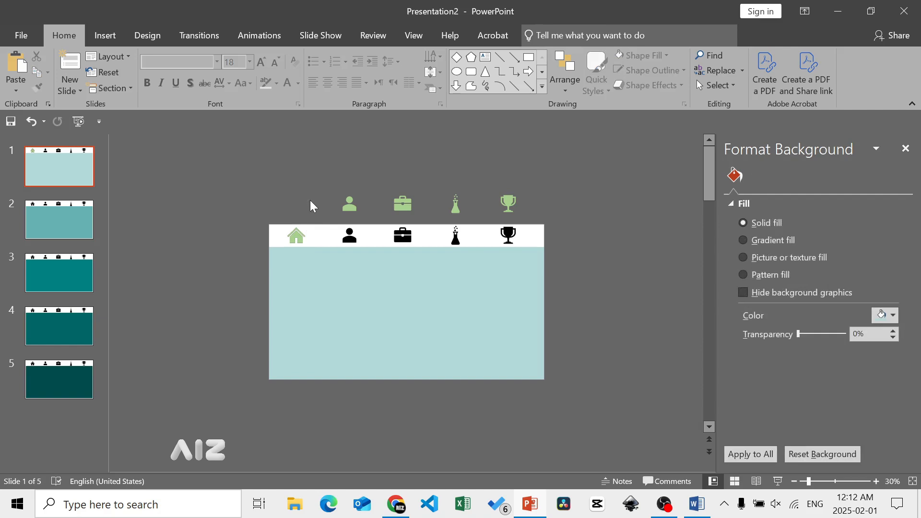
- Send the green home icon on Slide 1 to the back
click(296, 235)
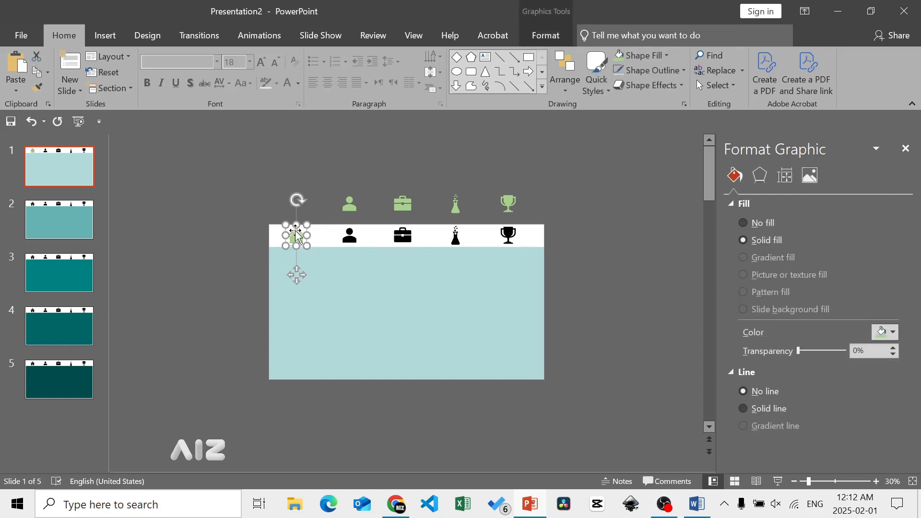
right_click(297, 234)
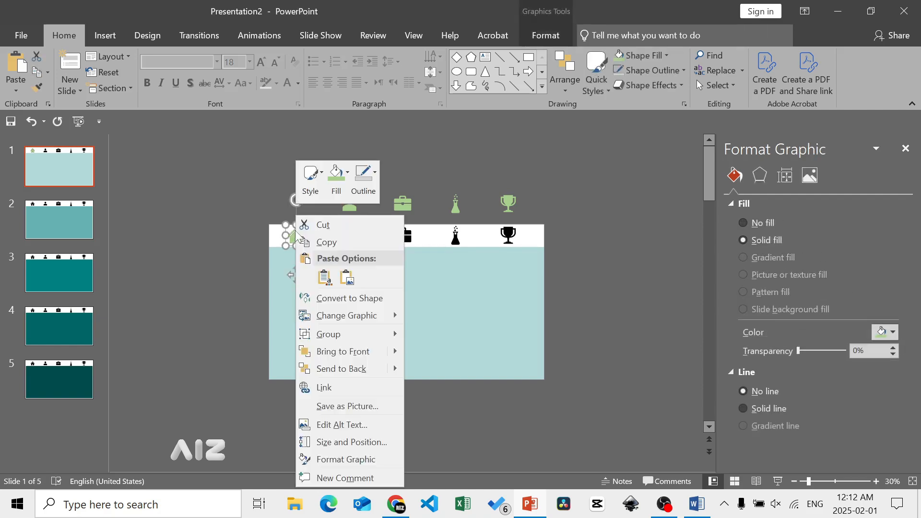
click(376, 367)
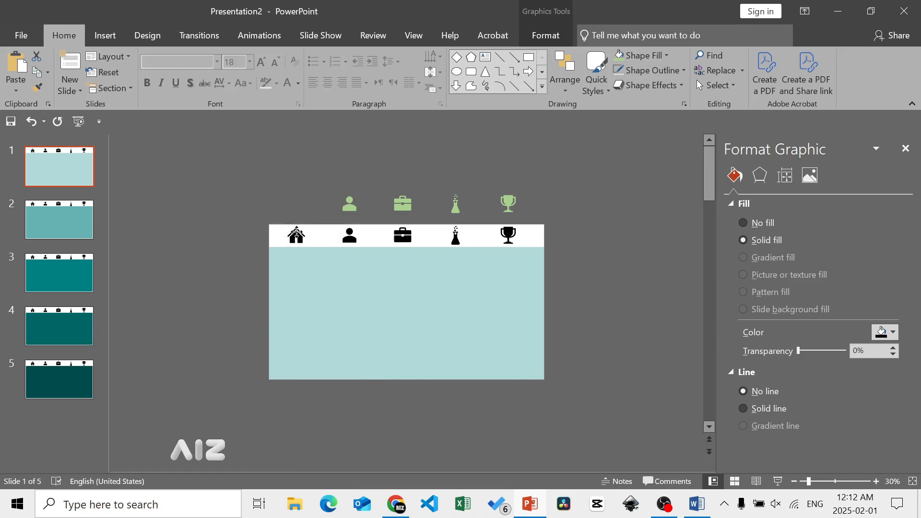
- Move the black home icon straight up above Slide 1 and send the white banner to the back
drag(296, 234, 296, 203)
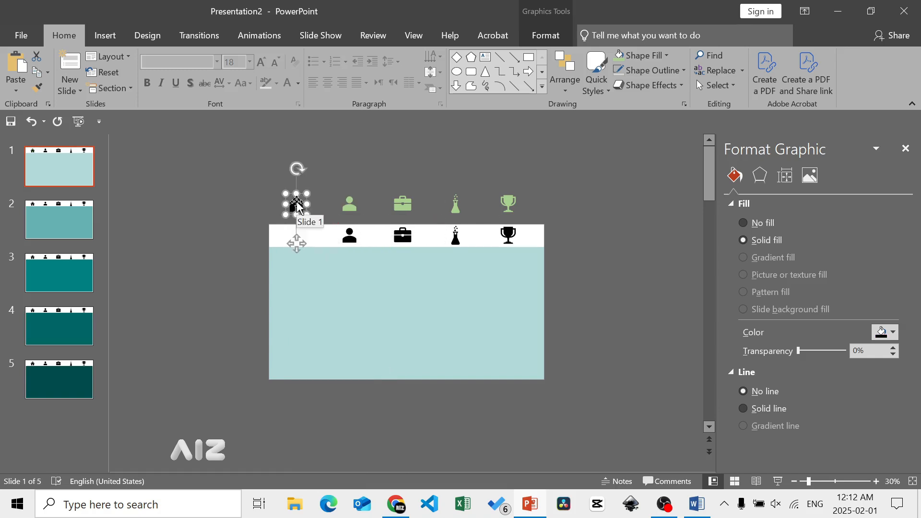
click(288, 237)
right_click(280, 240)
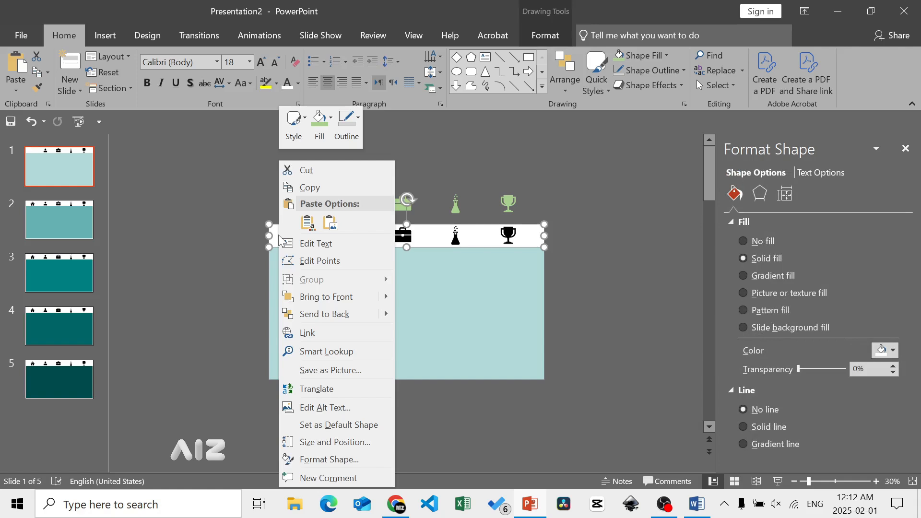
click(320, 313)
click(117, 222)
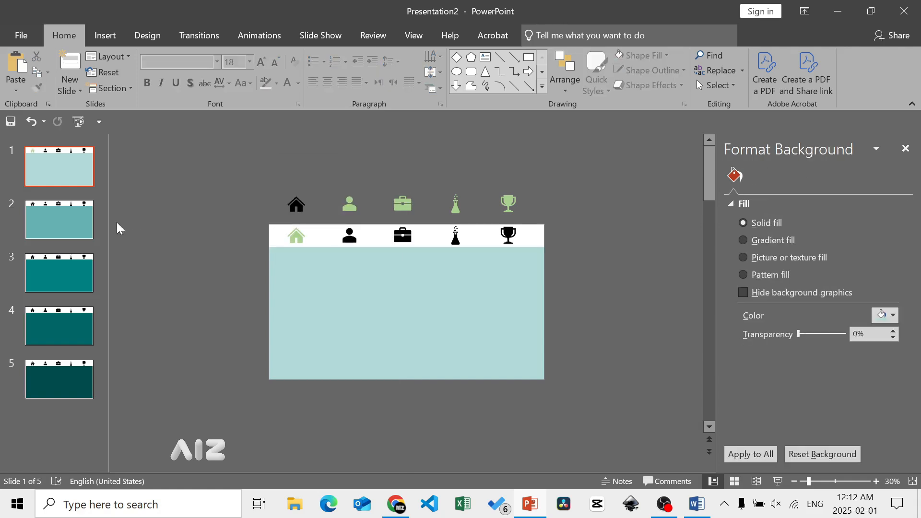
- On Slide 2, move the green person icon down exactly over the banner's black person icon and send it to the back
click(83, 217)
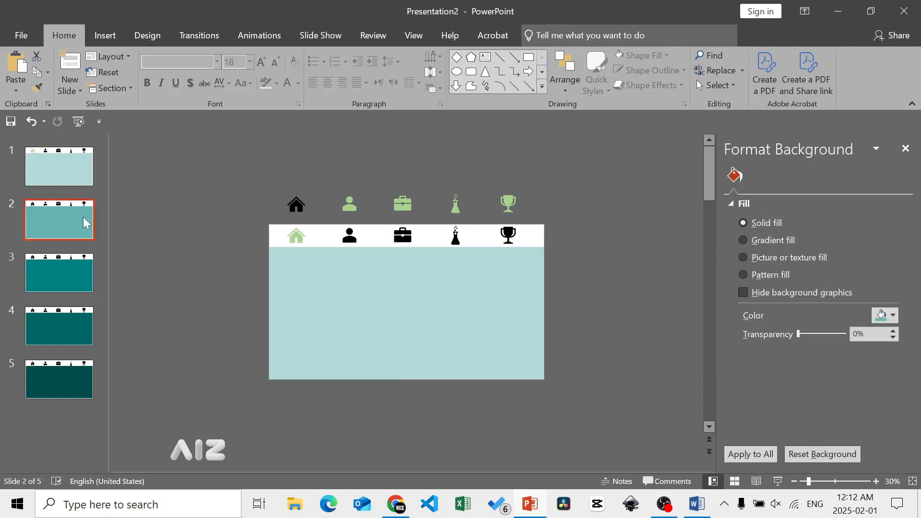
click(354, 209)
key(Down)
key(Down)
key(Down)
key(Down)
key(Down)
key(Down)
key(Down)
key(Down)
key(Down)
key(Down)
key(Down)
key(Down)
key(Down)
key(Down)
key(Down)
key(Down)
key(Down)
key(Down)
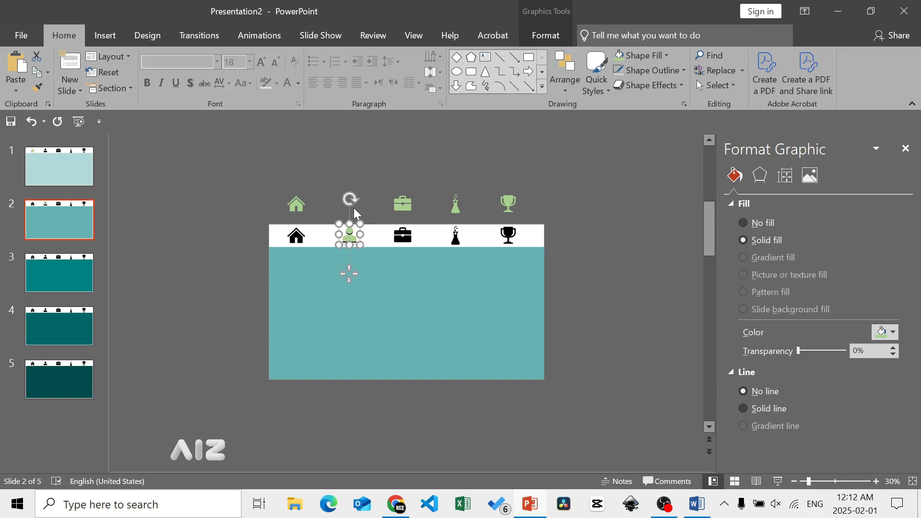
key(ctrl+Down)
key(ctrl+Down)
key(ctrl+Down)
right_click(349, 233)
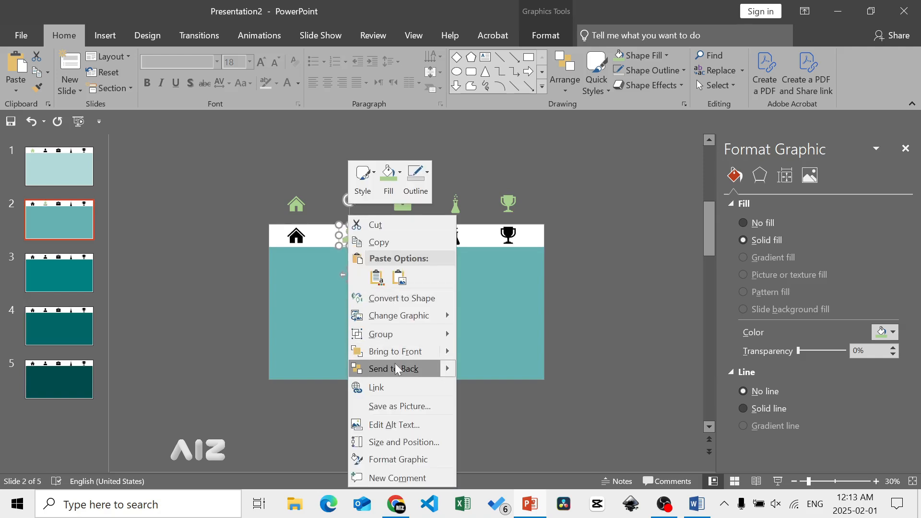
click(395, 368)
- Move the black person icon straight up above Slide 2 and send the white banner to the back
drag(350, 235, 352, 202)
click(362, 232)
right_click(362, 232)
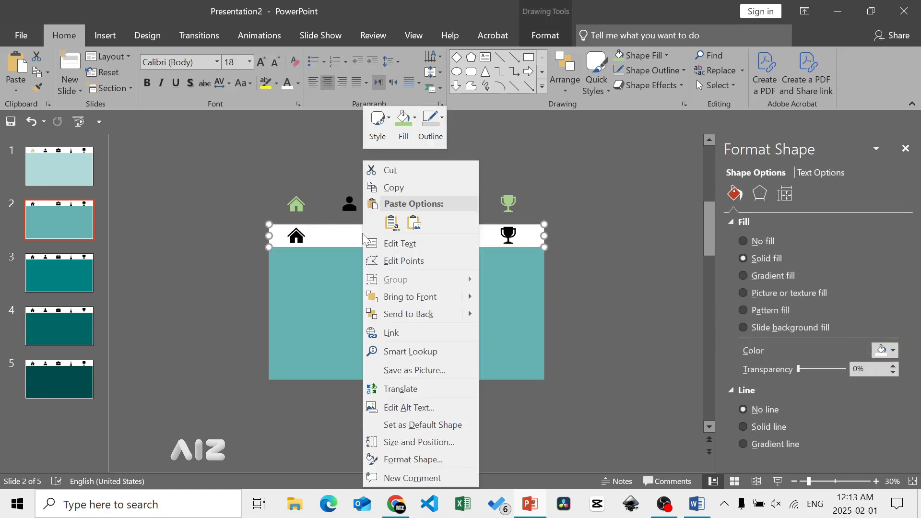
click(405, 315)
- On Slide 3, move the green briefcase icon down exactly over the banner's black briefcase and send it to the back
scroll(188, 277, down, 1)
click(405, 203)
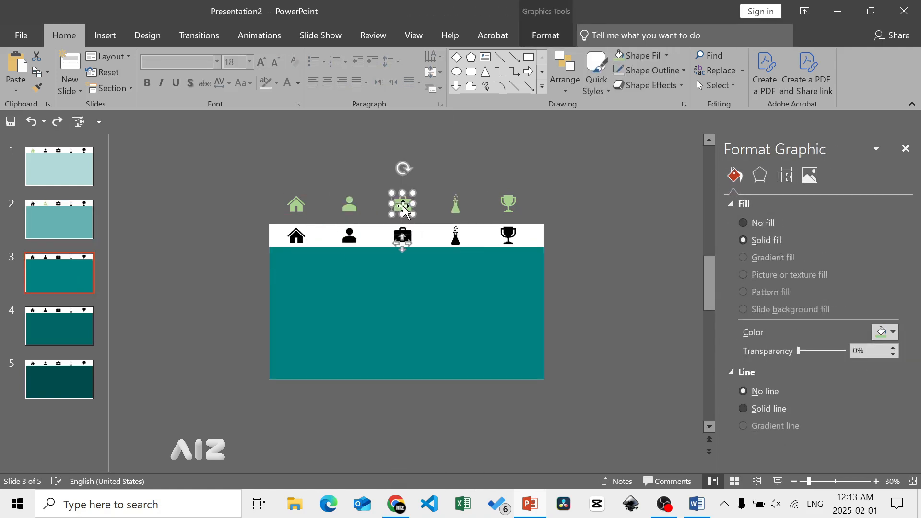
key(Escape)
click(405, 203)
key(Down)
key(Down)
key(Down)
key(Down)
key(Down)
key(Down)
key(Down)
key(Down)
key(Down)
key(Down)
key(Down)
key(Down)
key(Down)
key(Down)
key(Down)
key(Down)
key(Down)
key(Down)
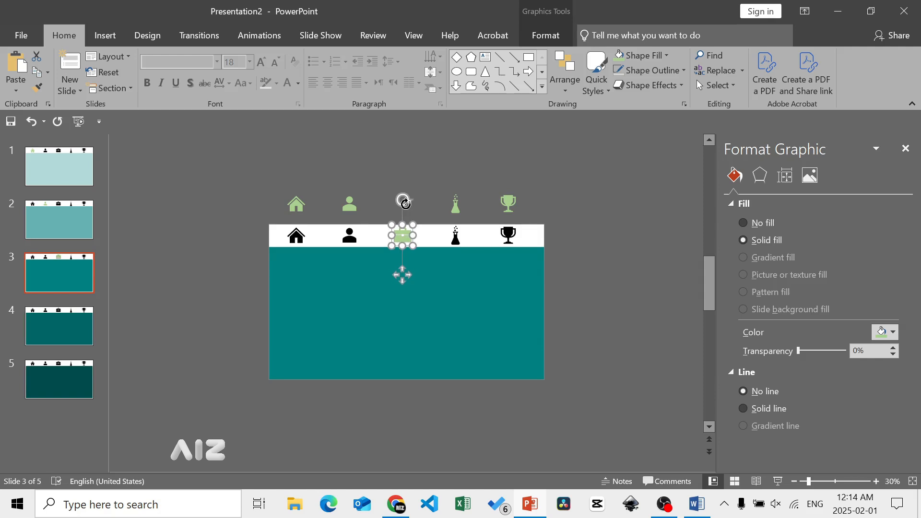
right_click(404, 234)
click(427, 370)
- Move the black briefcase icon straight up above Slide 3 and send the white banner to the back
drag(404, 237, 404, 206)
click(384, 234)
right_click(384, 234)
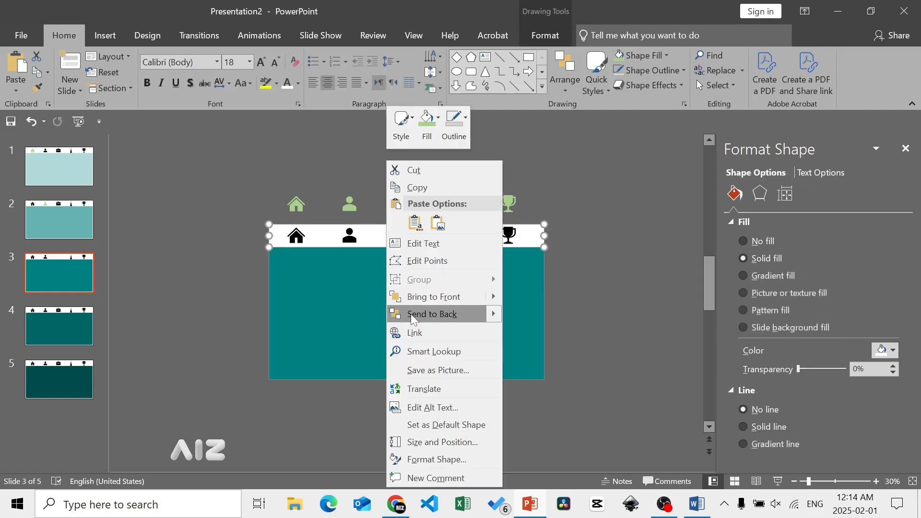
click(411, 314)
- On Slide 4, move the green flask icon down exactly over the banner's black flask and send it to the back
click(74, 322)
click(456, 205)
key(Down)
key(Down)
key(Down)
key(Down)
key(Down)
key(Down)
key(Down)
key(Down)
key(Down)
key(Down)
key(Down)
key(Down)
key(Down)
key(Down)
key(Down)
key(Down)
key(Down)
key(Down)
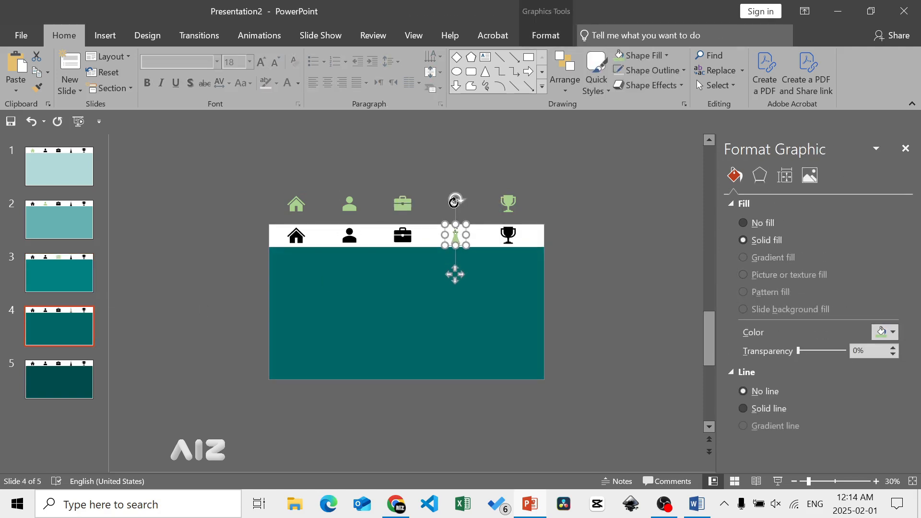
right_click(456, 234)
click(476, 370)
- Move the black flask icon straight up above Slide 4 and send the white banner to the back
drag(455, 236, 456, 206)
click(432, 236)
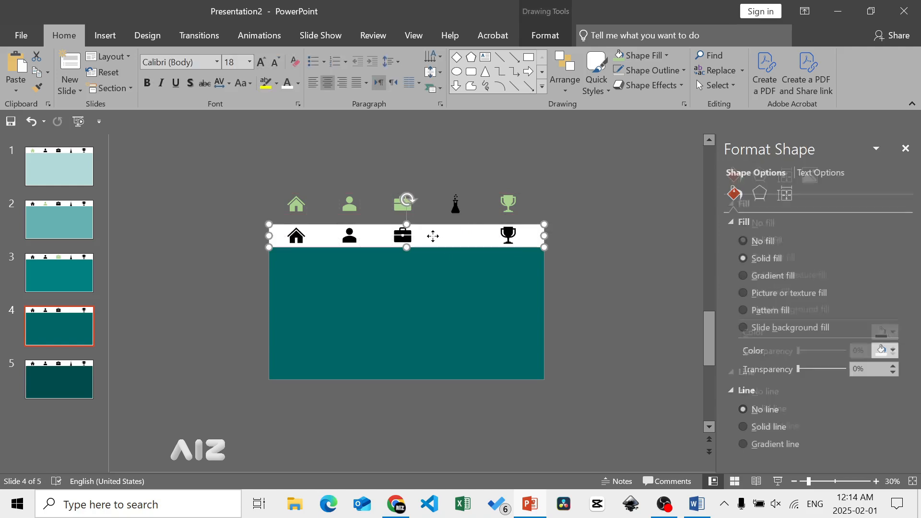
right_click(432, 236)
click(456, 315)
- On Slide 5, move the green trophy icon down exactly over the banner's black trophy and send it to the back
scroll(229, 332, down, 1)
click(509, 236)
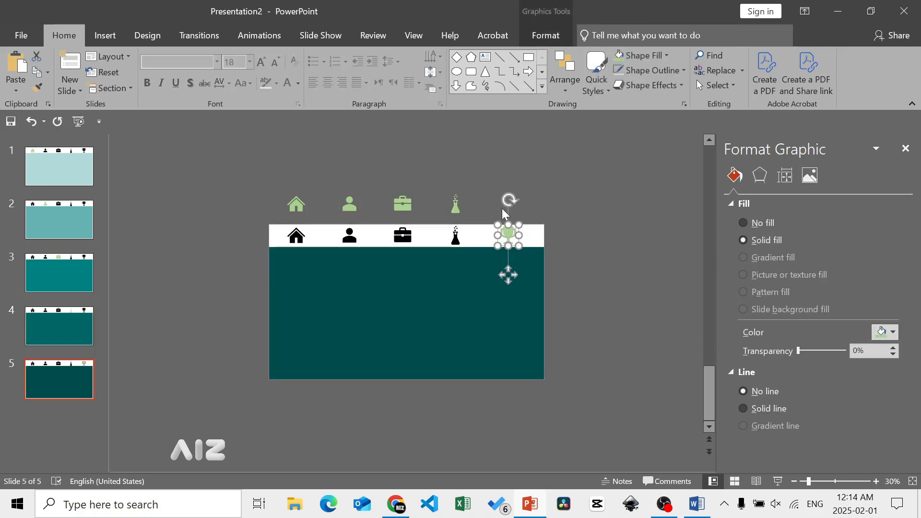
right_click(510, 243)
click(535, 369)
- Move the black trophy icon straight up above Slide 5 and send the white banner to the back
drag(509, 238, 509, 207)
click(493, 241)
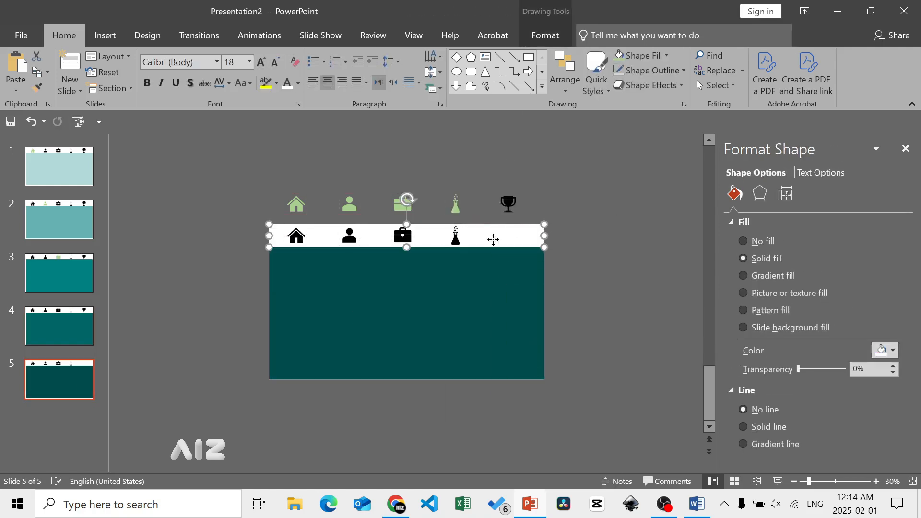
right_click(494, 240)
click(518, 315)
- Run the slide show from Slide 1 and test the banner's person, briefcase, flask, trophy and home icon links
scroll(259, 175, up, 4)
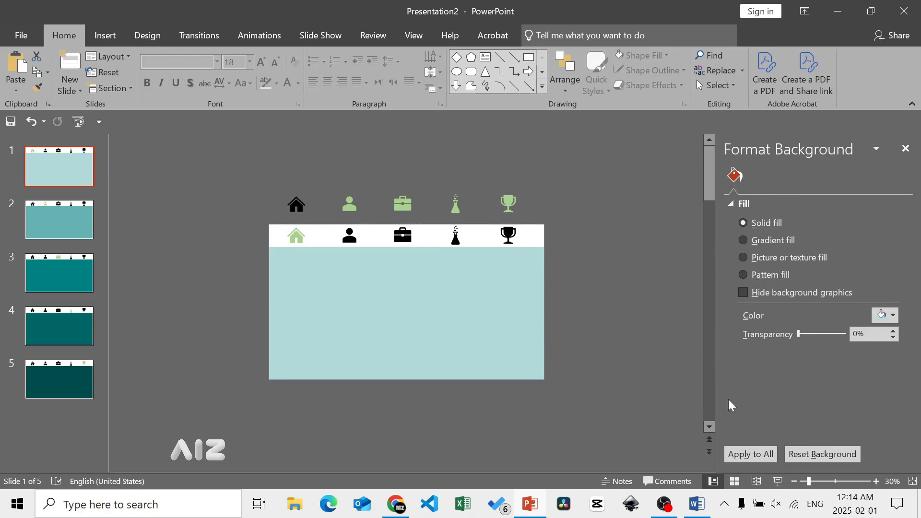
click(778, 482)
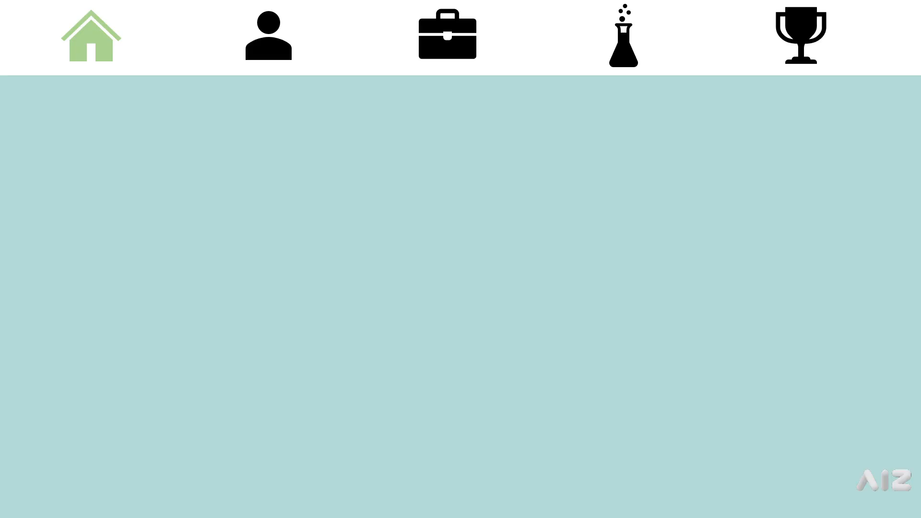
click(278, 55)
click(433, 59)
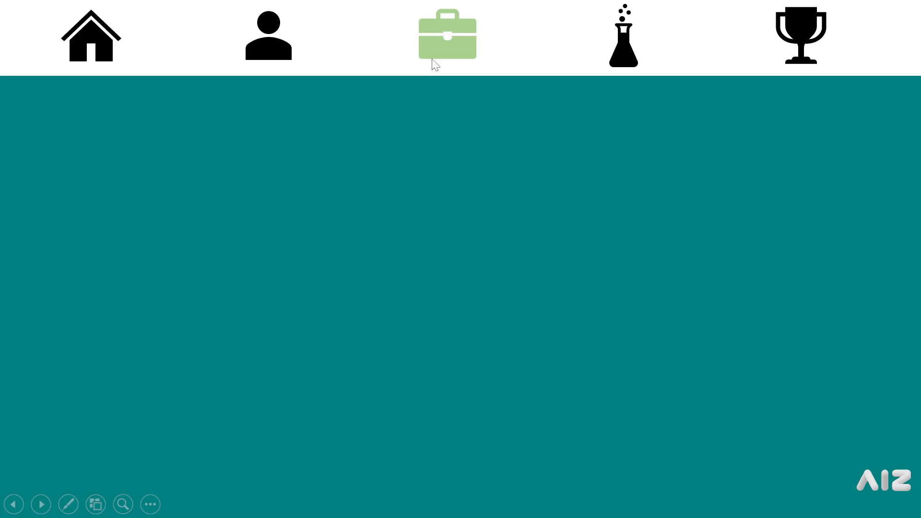
click(610, 58)
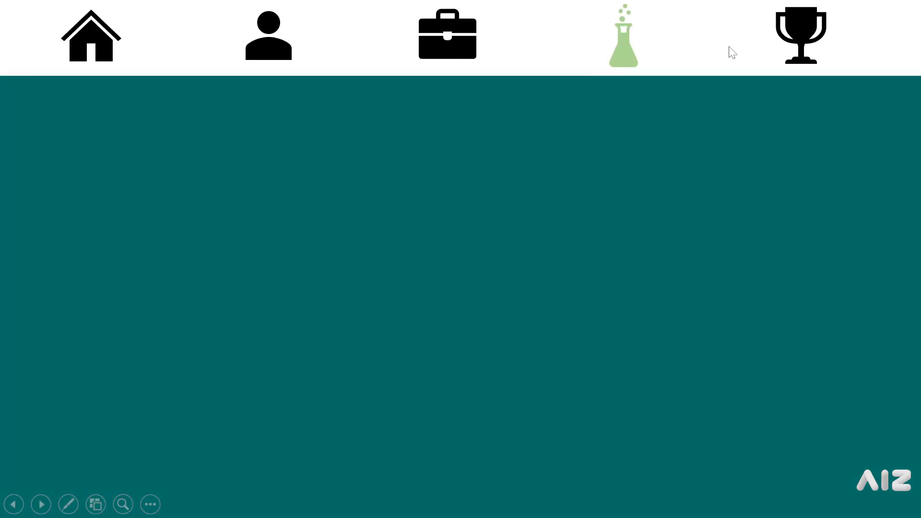
click(775, 57)
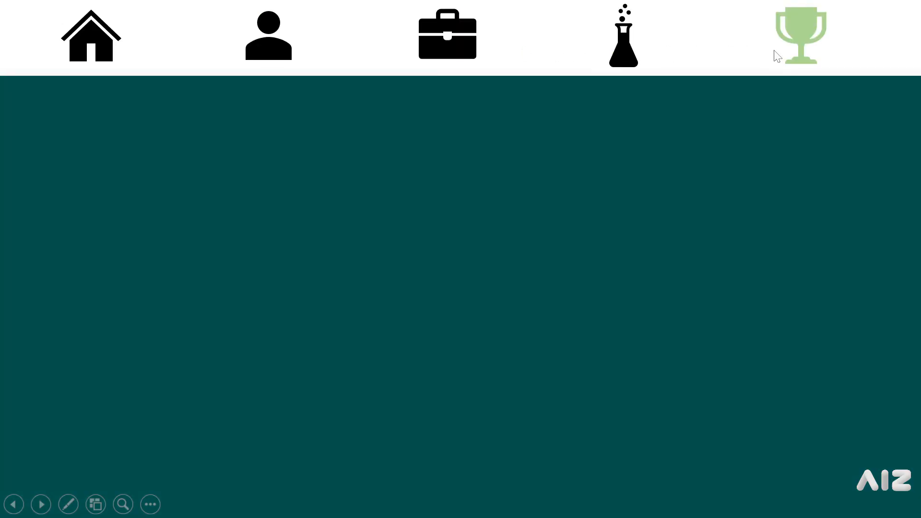
click(301, 68)
click(458, 57)
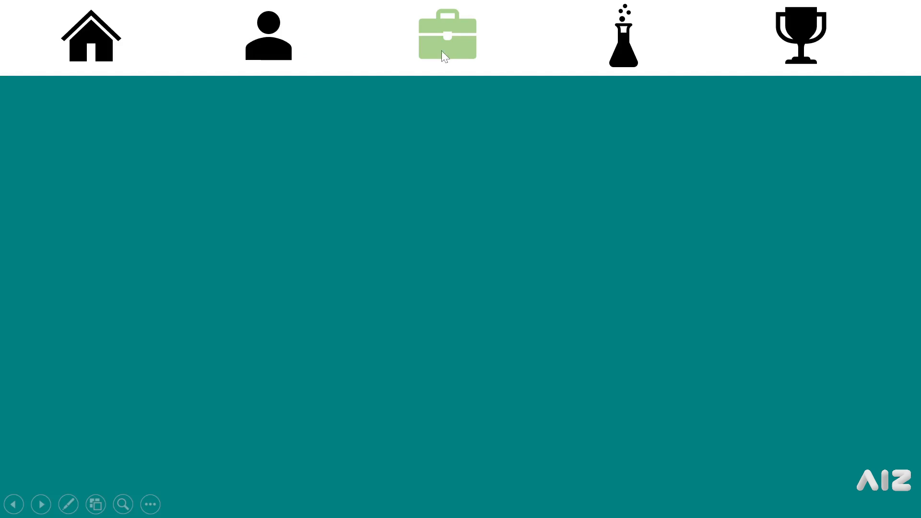
click(116, 41)
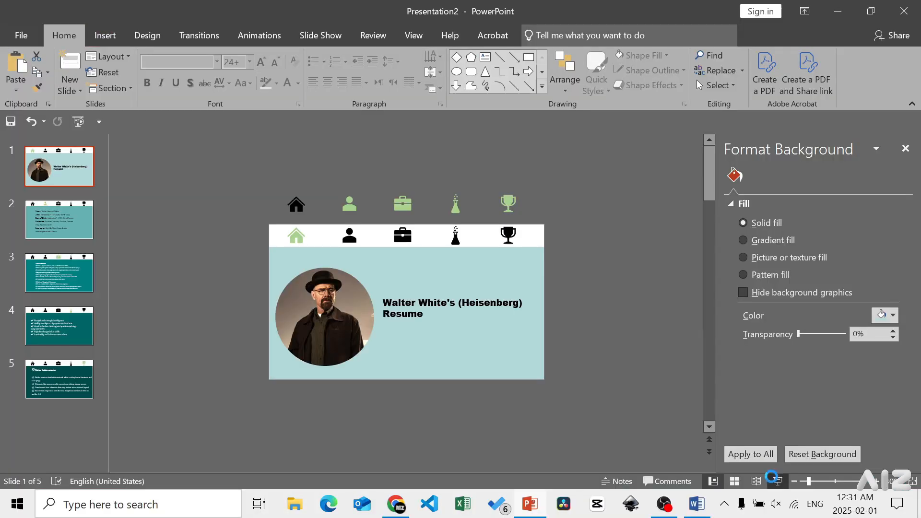
key(F5)
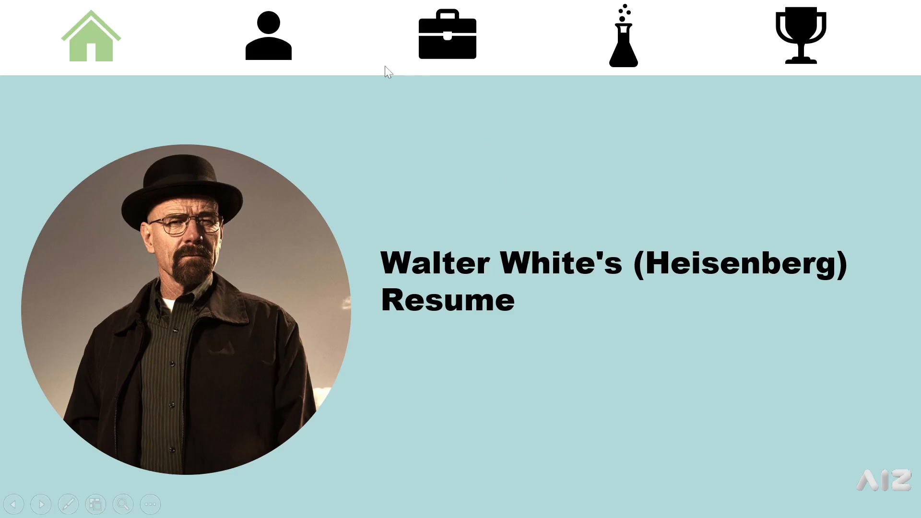